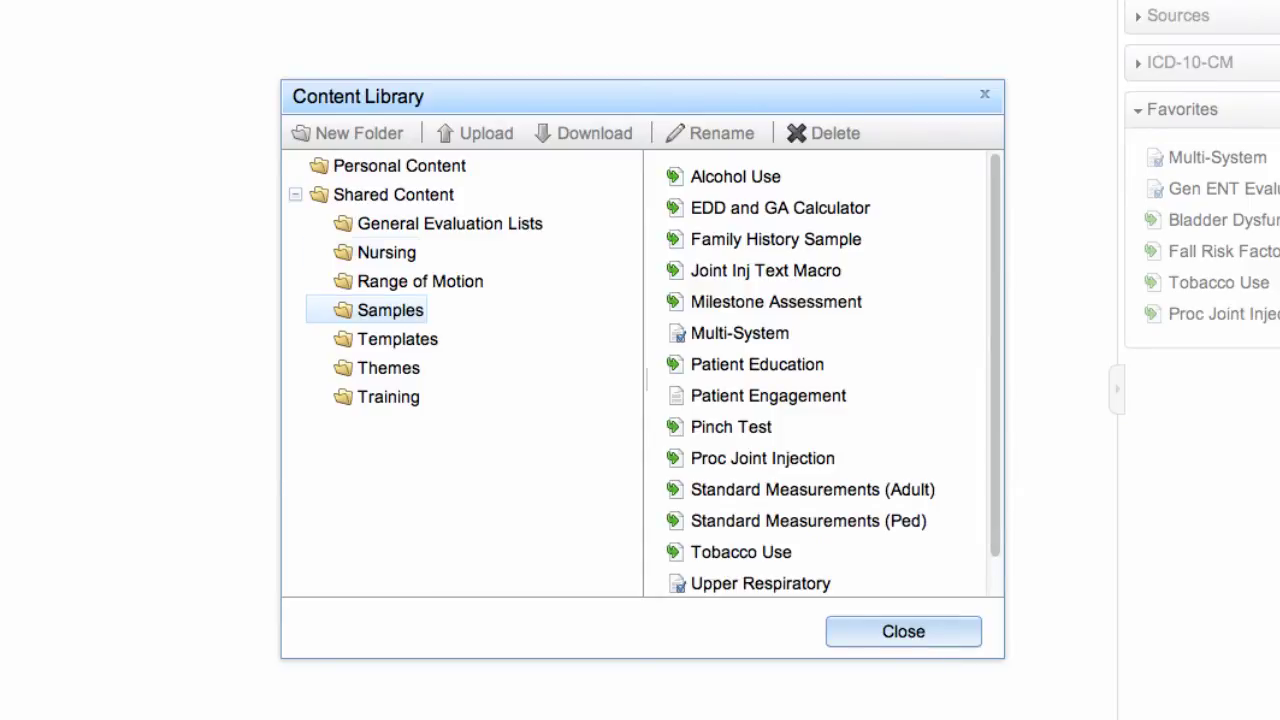
# Close the Content Library so the 'west africa' search lists travel findings for Western Africa
pyautogui.click(386, 252)
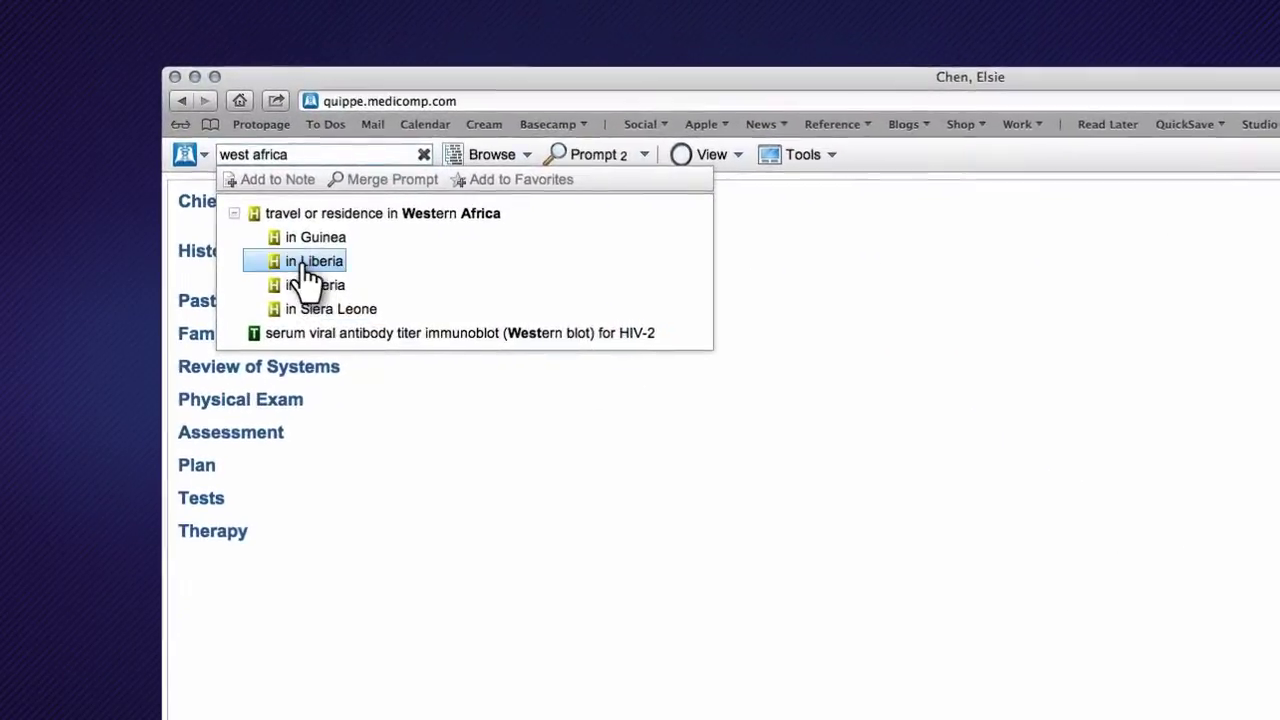
# Add travel or residence in Liberia to the note and prompt related findings
pyautogui.click(307, 264)
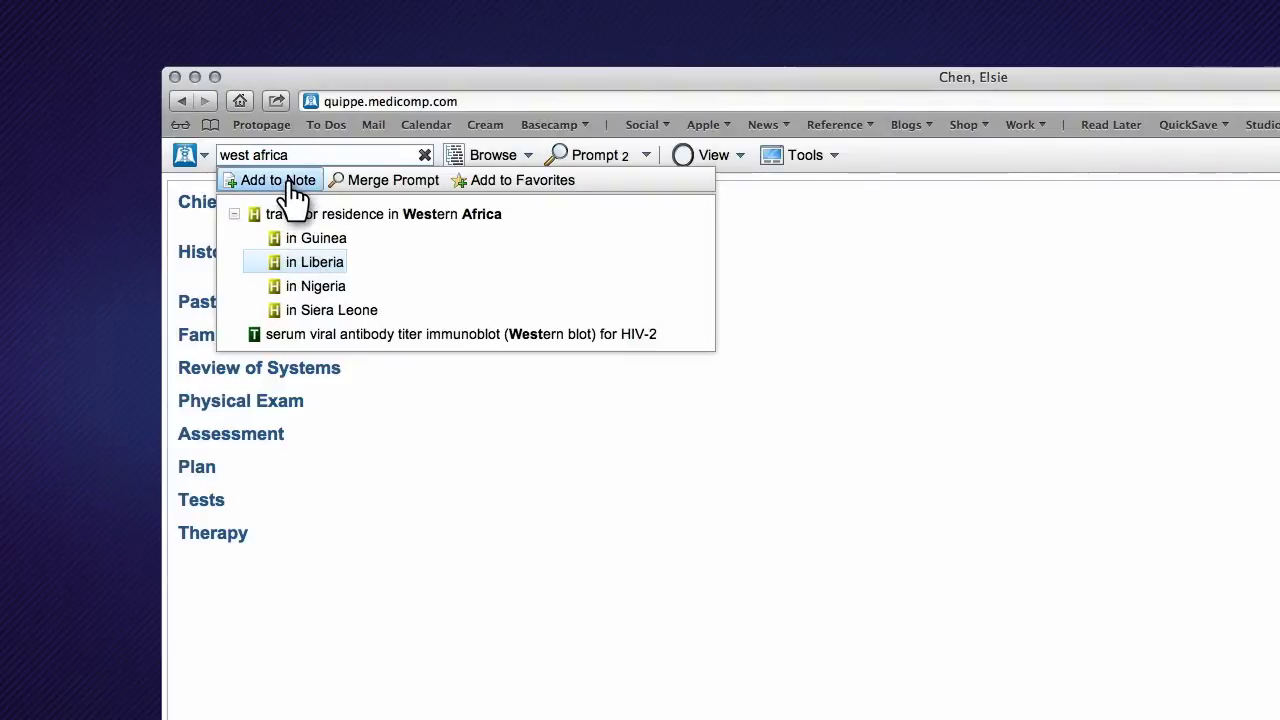
pyautogui.click(280, 181)
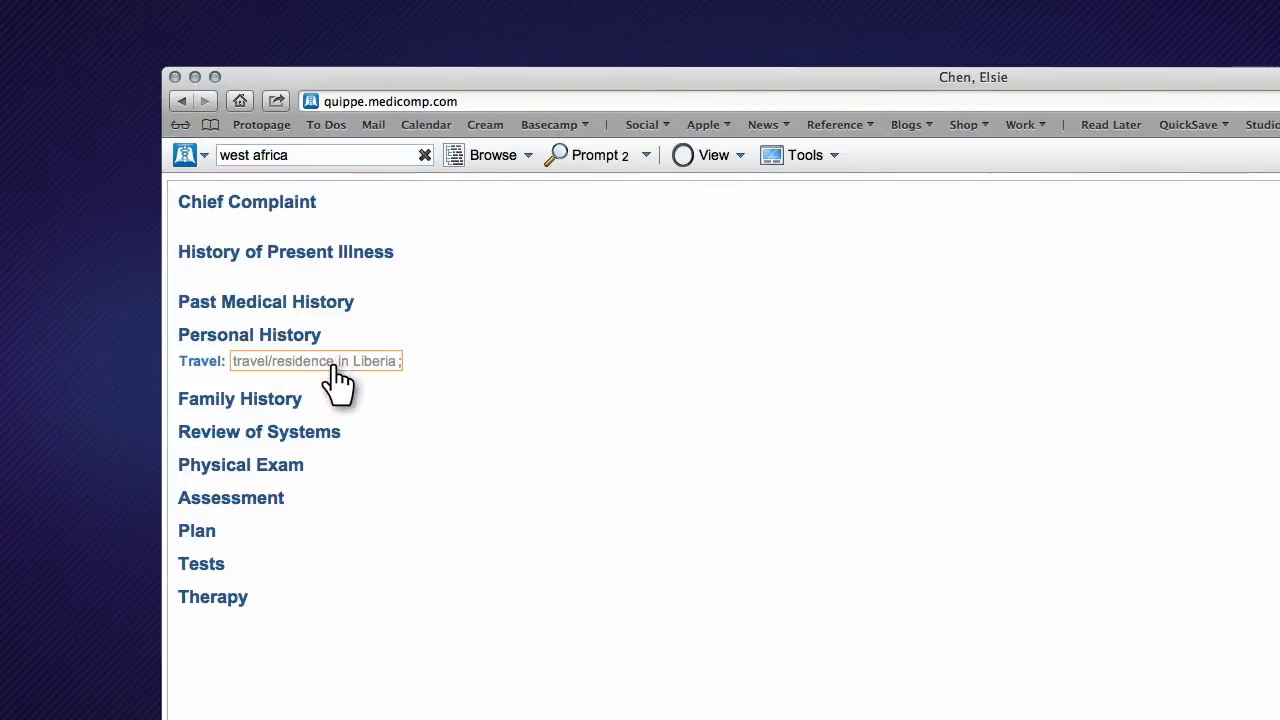
pyautogui.click(588, 158)
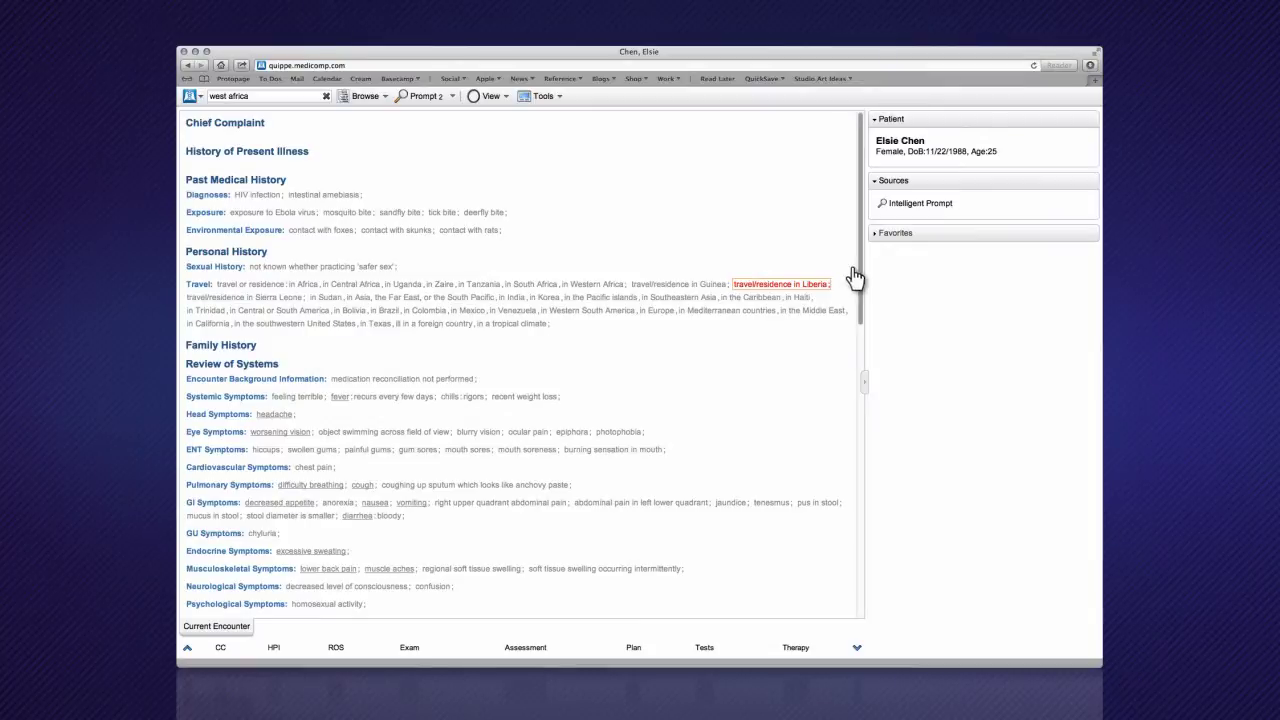
# Make Ebola Virus Hemorrhagic Fever a prompt source and highlight its related findings
pyautogui.moveTo(855, 277); pyautogui.dragTo(814, 512)
pyautogui.click(342, 464)
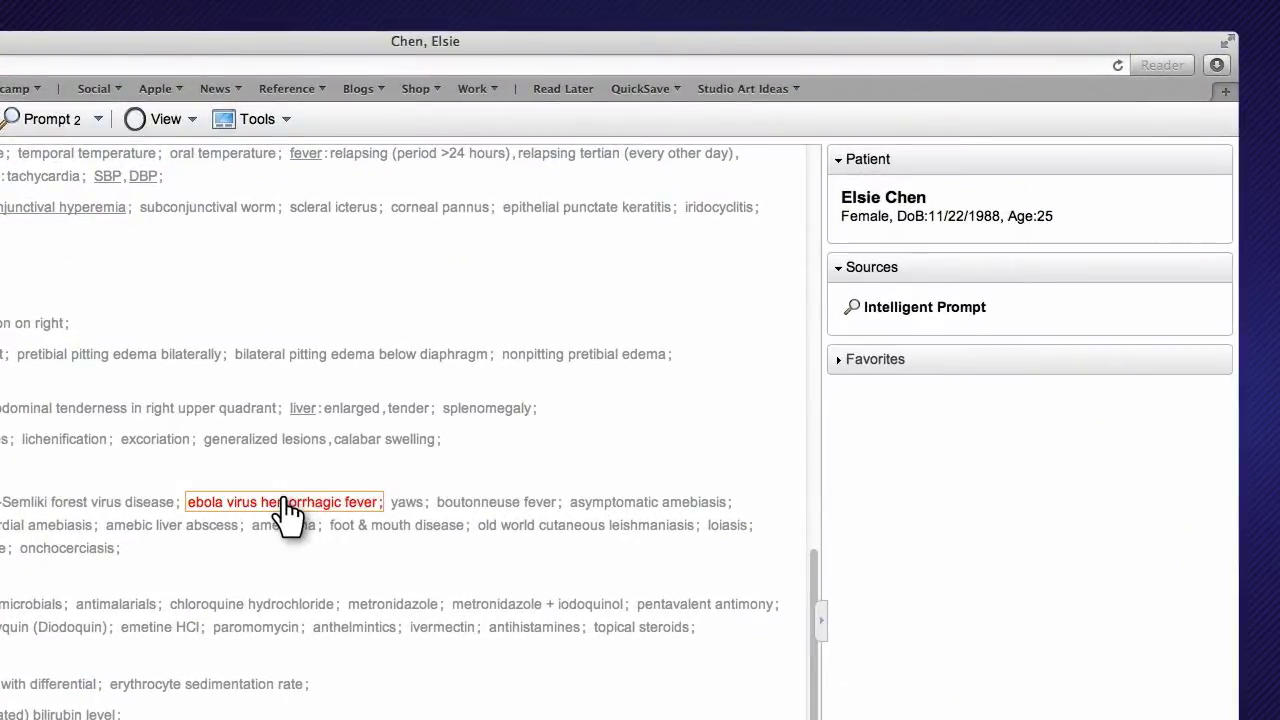
pyautogui.moveTo(650, 369); pyautogui.dragTo(865, 282)
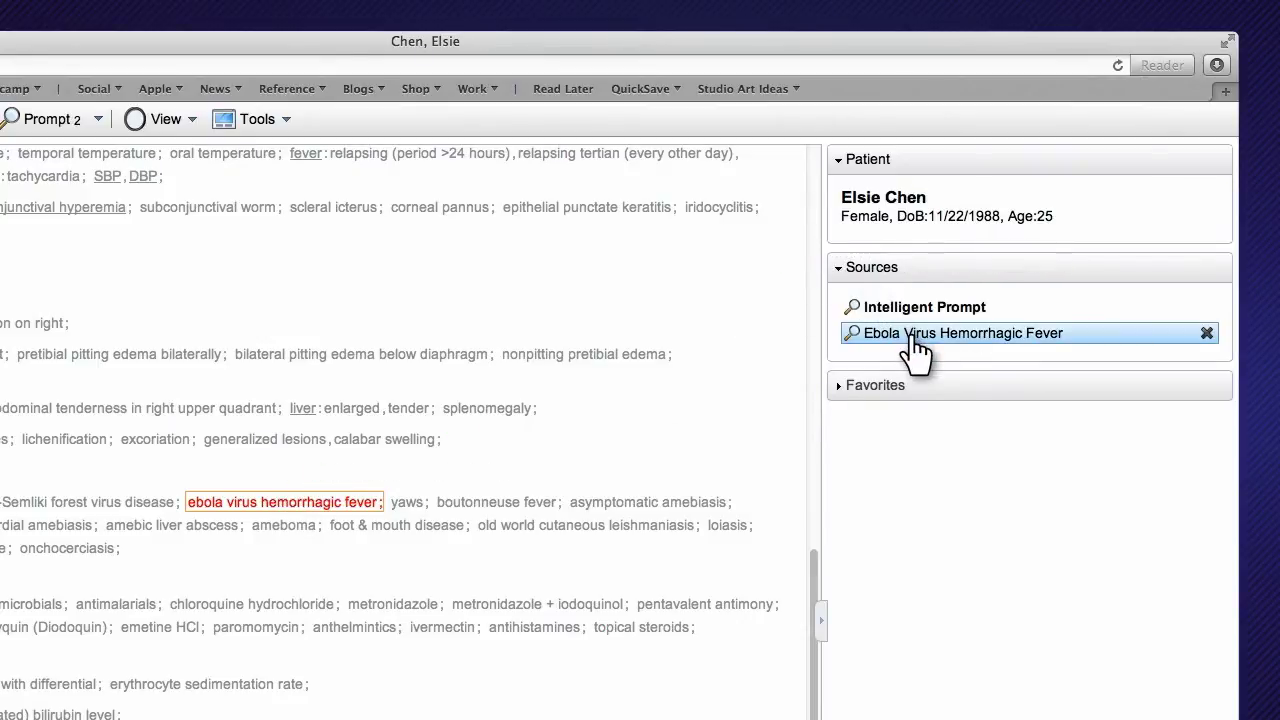
pyautogui.click(905, 340)
pyautogui.scroll(-10, 975, 345)
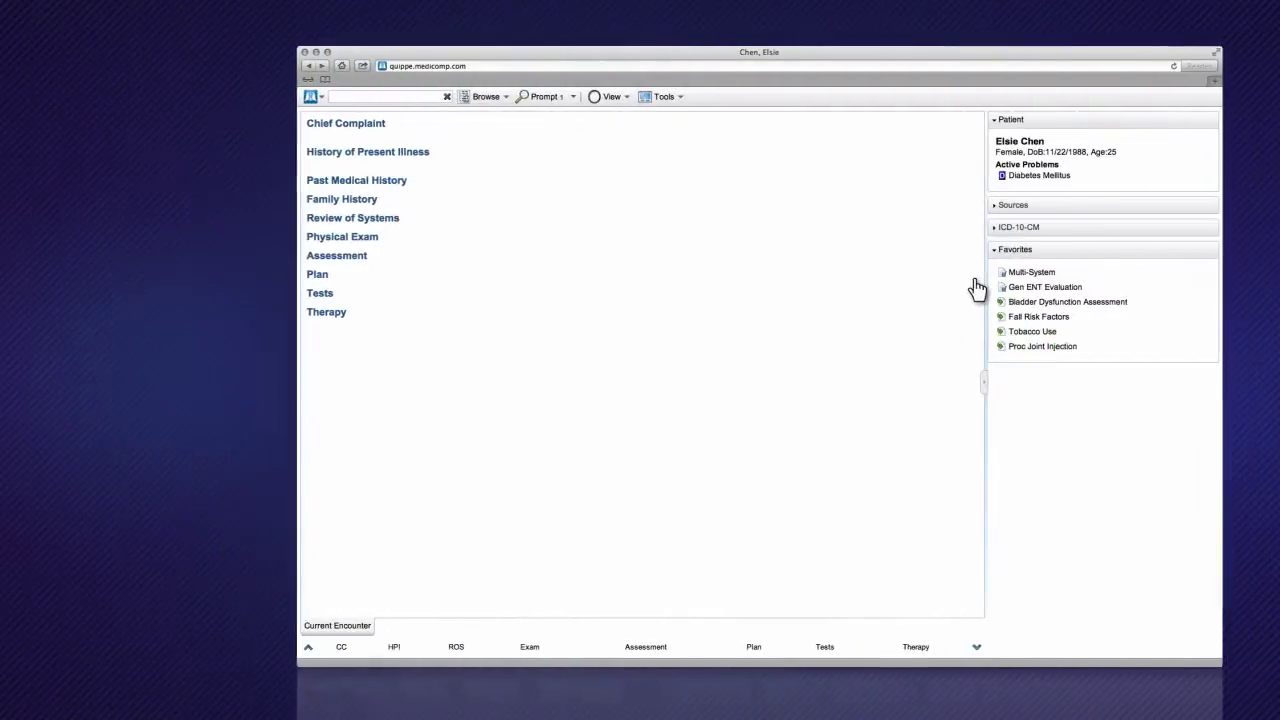
# Load the Multi-System favorite and merge sinusitis-prompted findings into the note
pyautogui.click(893, 276)
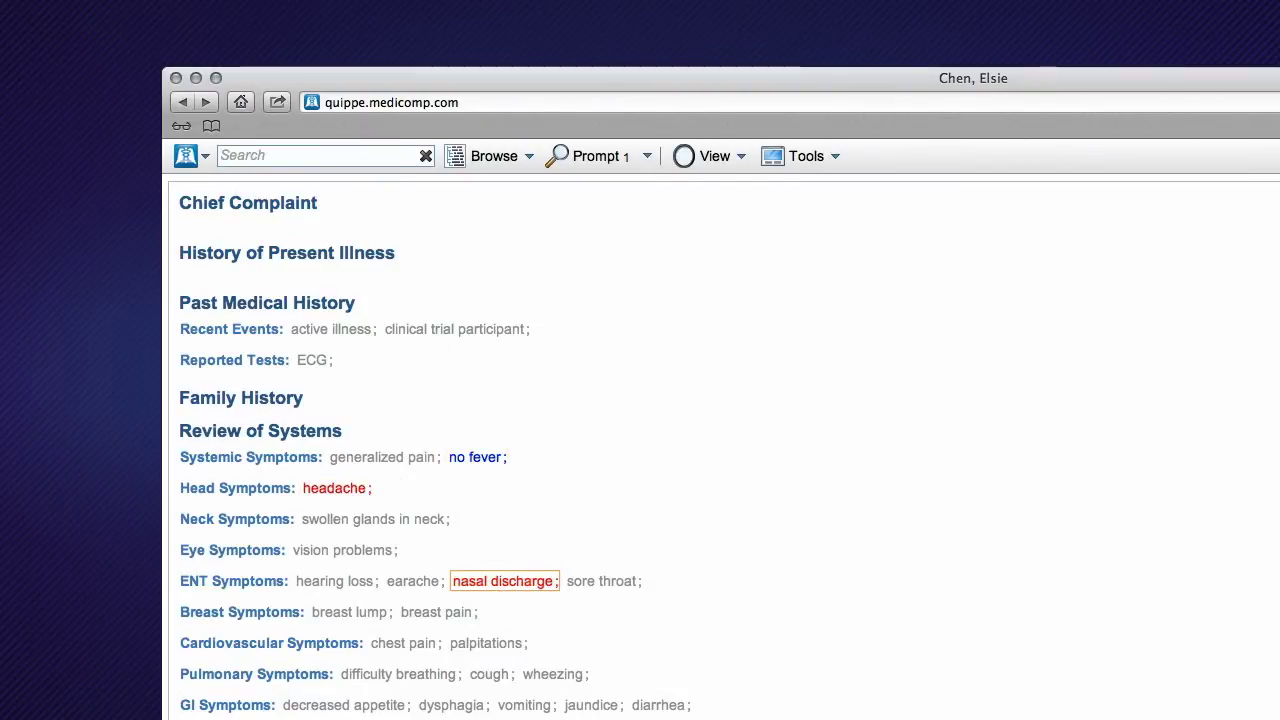
pyautogui.write('sinusitis')
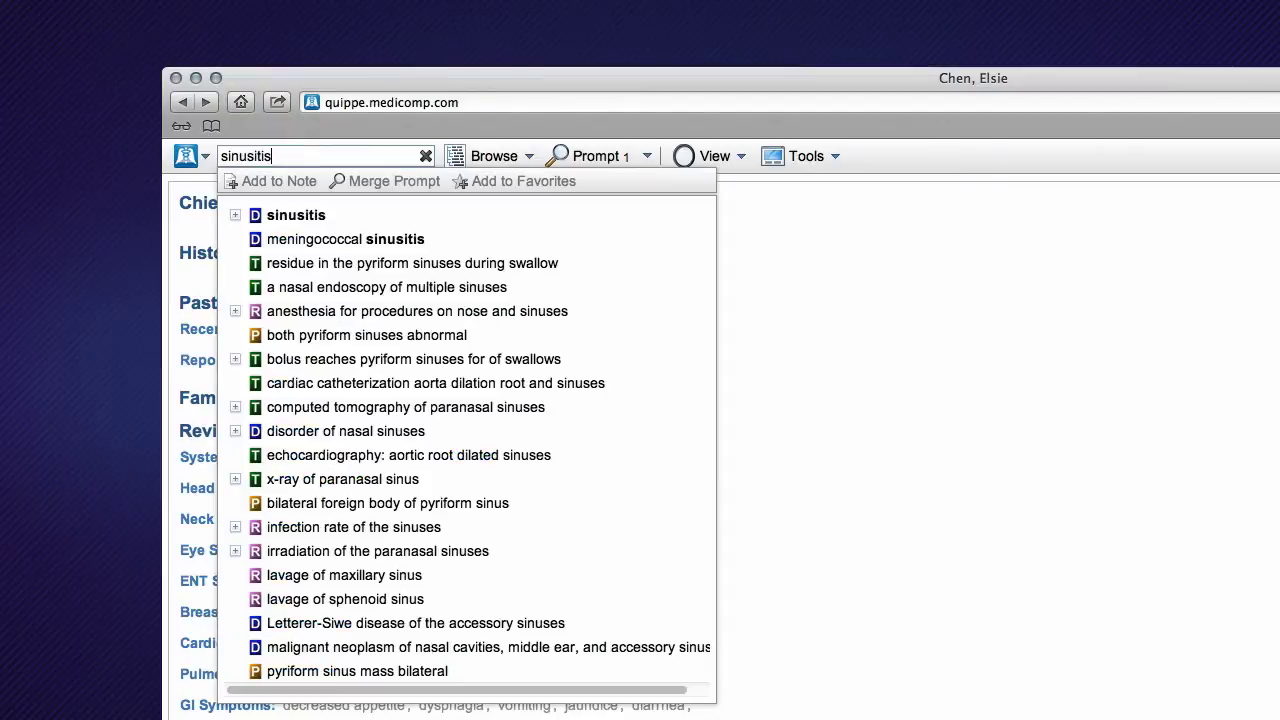
pyautogui.click(318, 215)
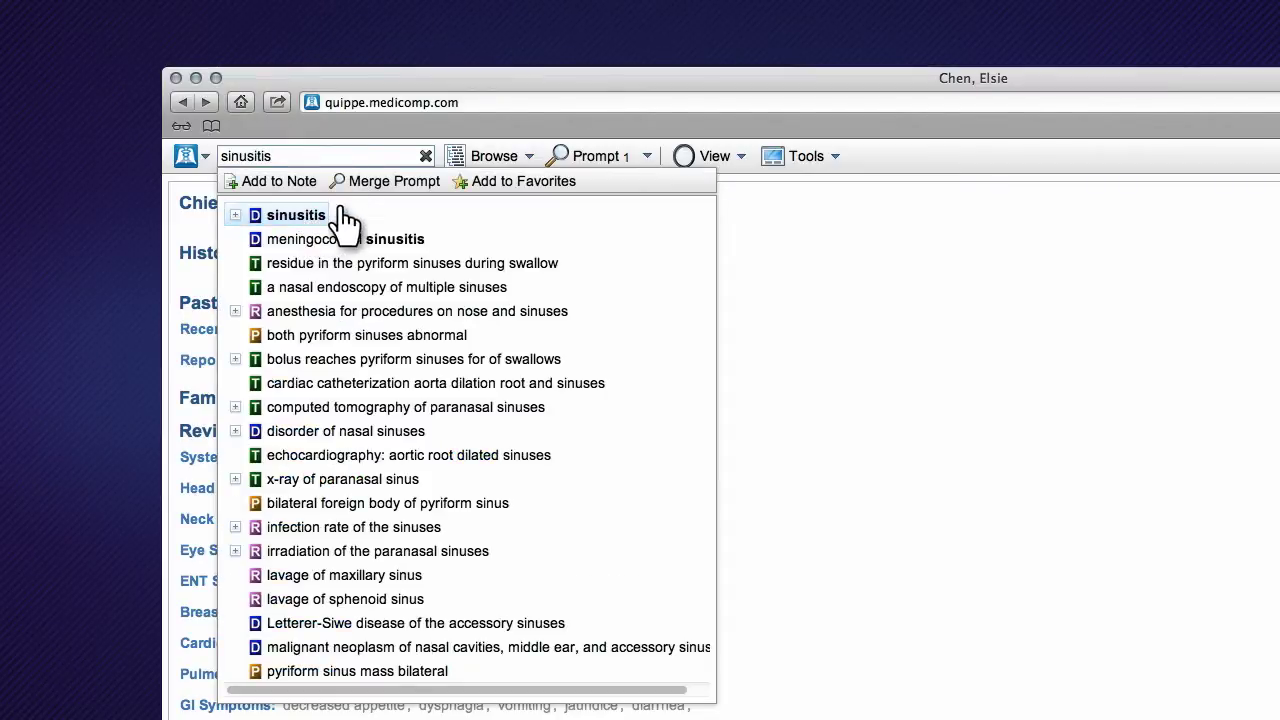
pyautogui.click(420, 181)
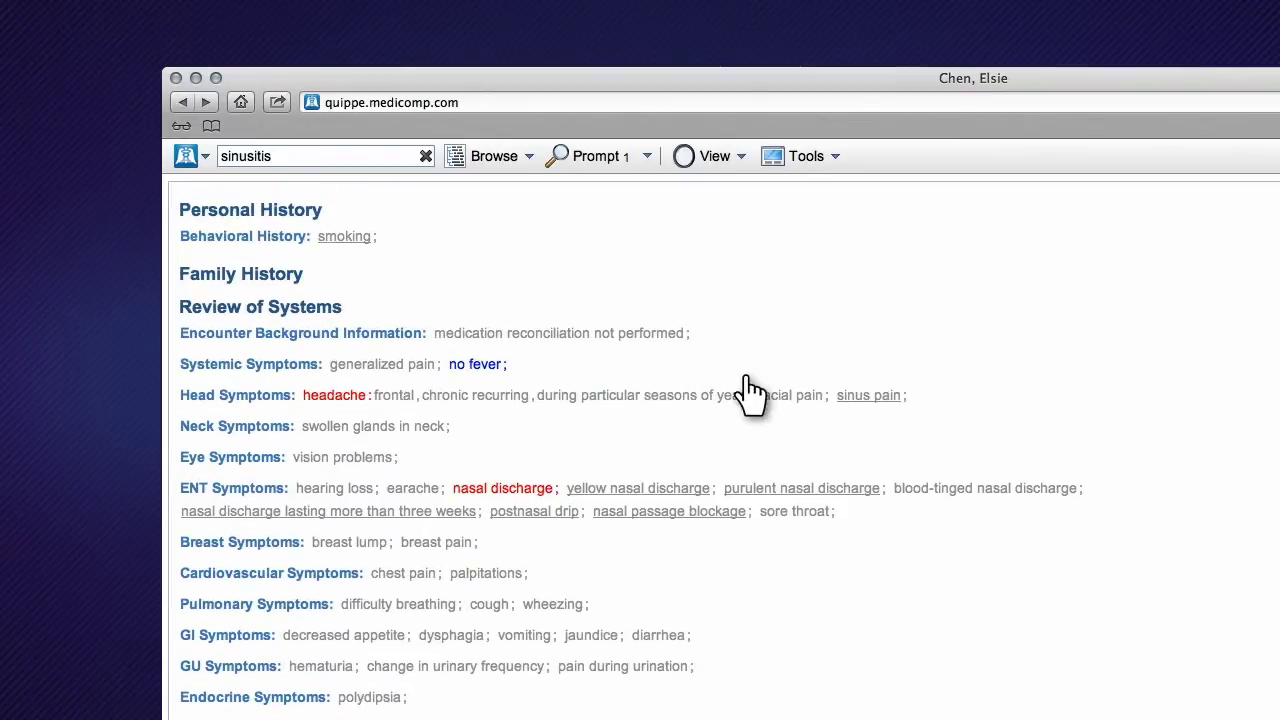
# Give sinus pain a moderate-severe modifier and a 7-day duration
pyautogui.rightClick(873, 404)
pyautogui.click(953, 414)
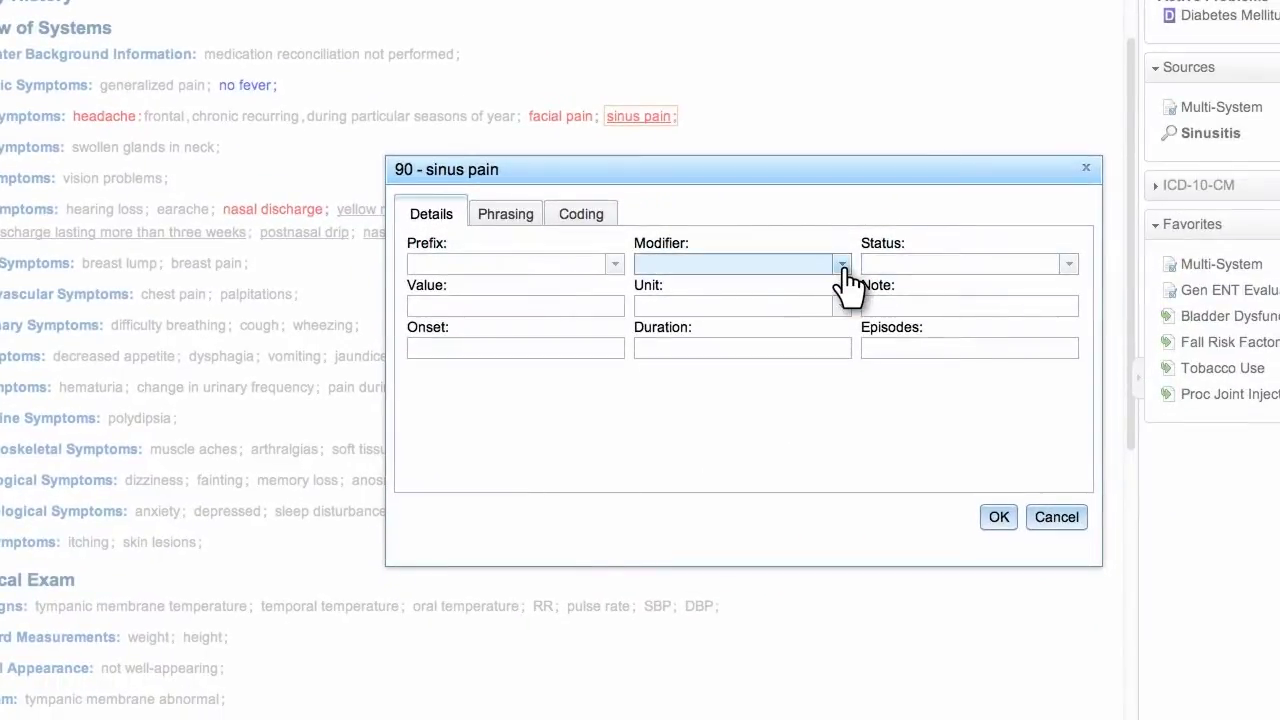
pyautogui.click(842, 266)
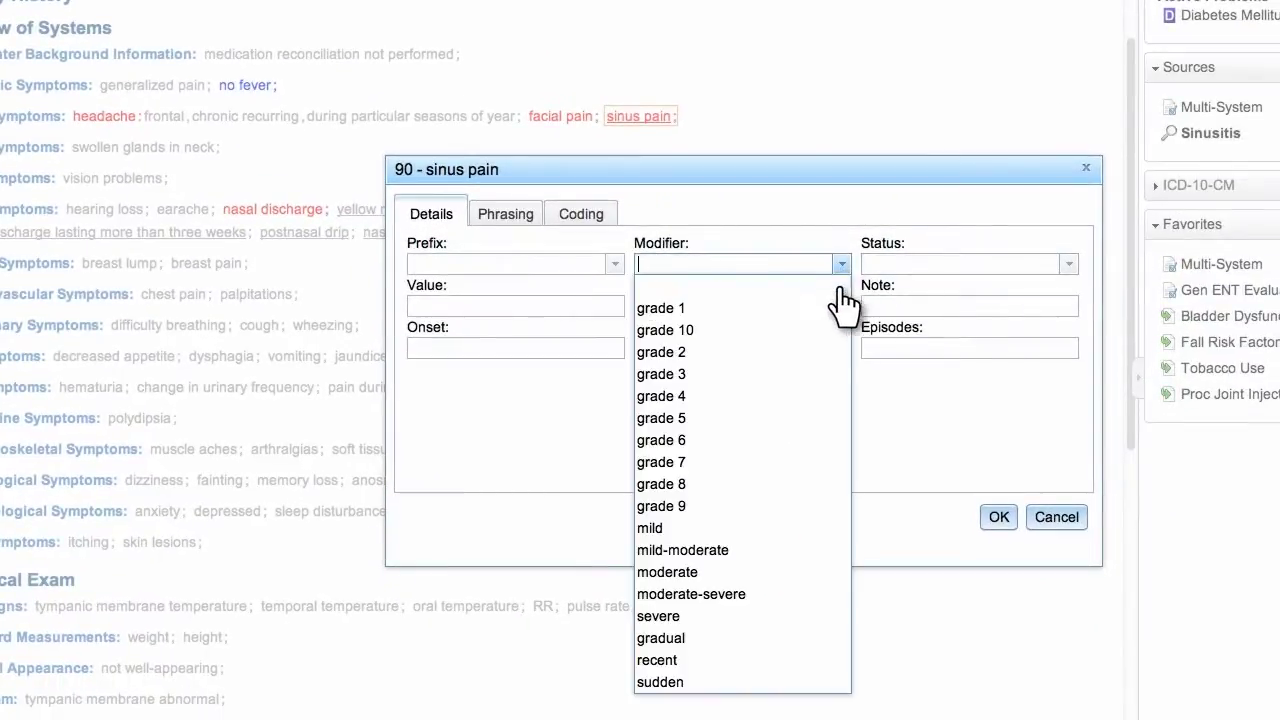
pyautogui.click(769, 676)
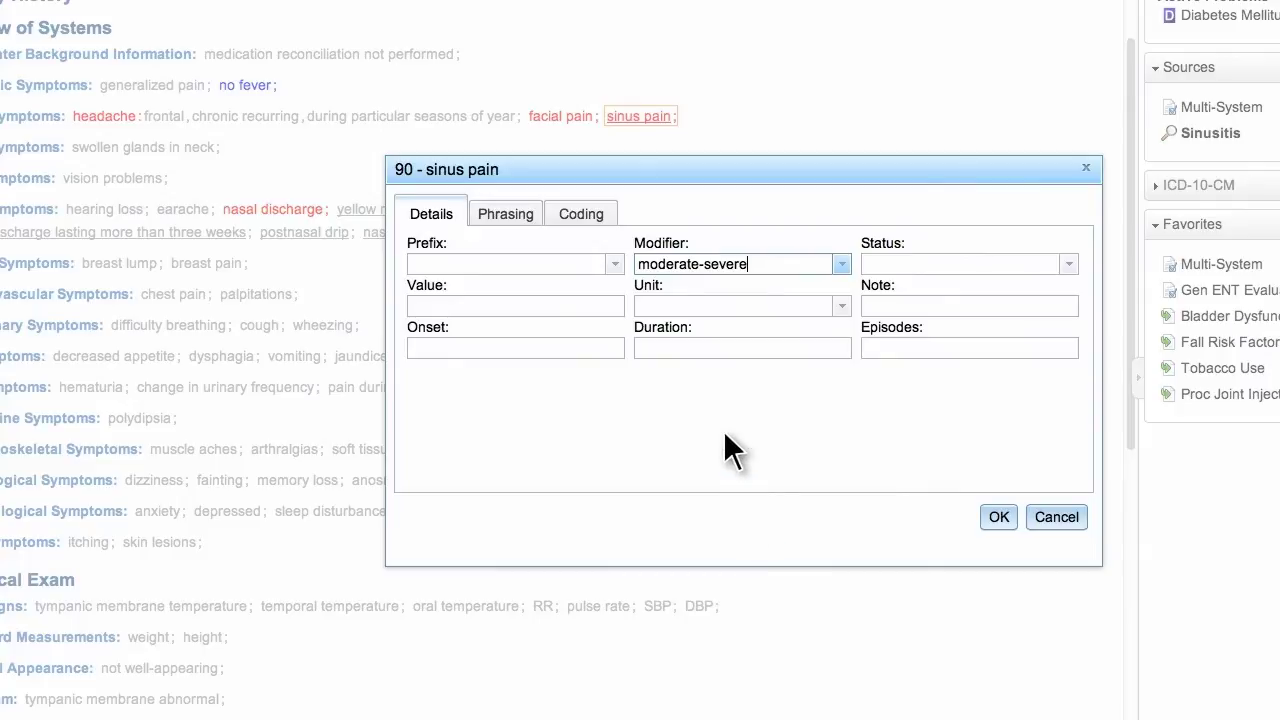
pyautogui.click(704, 347)
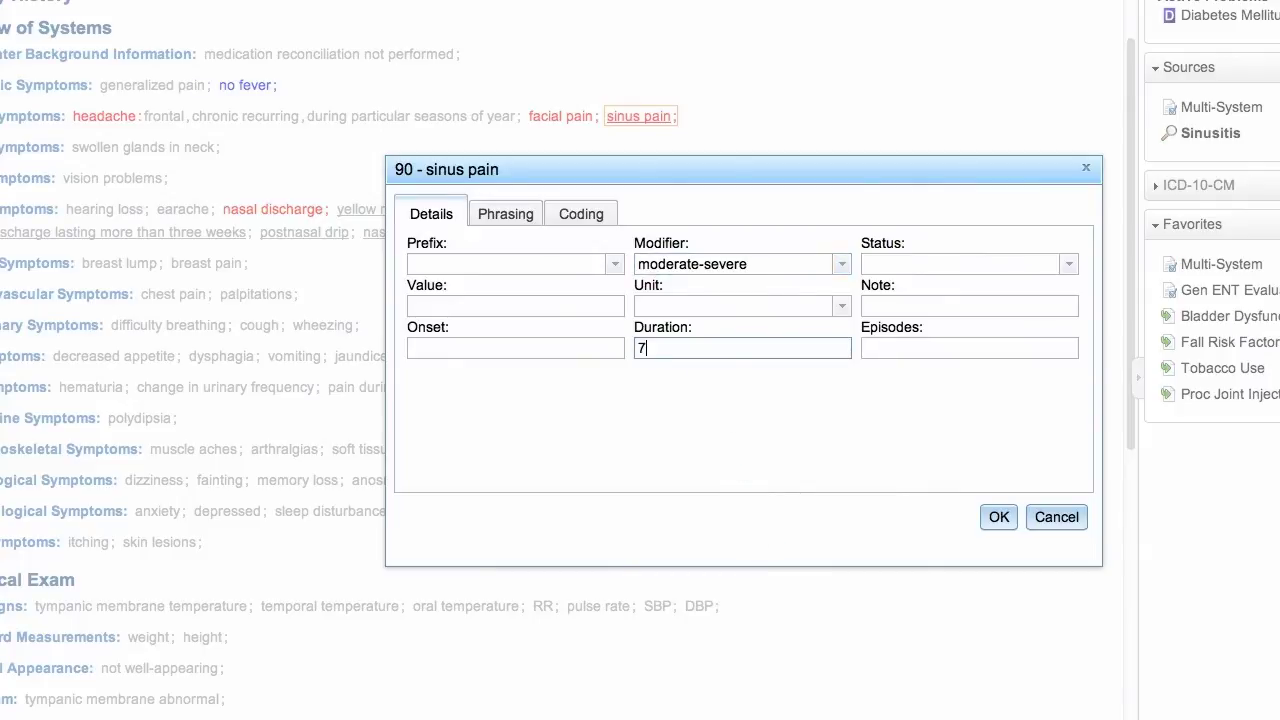
pyautogui.click(1001, 520)
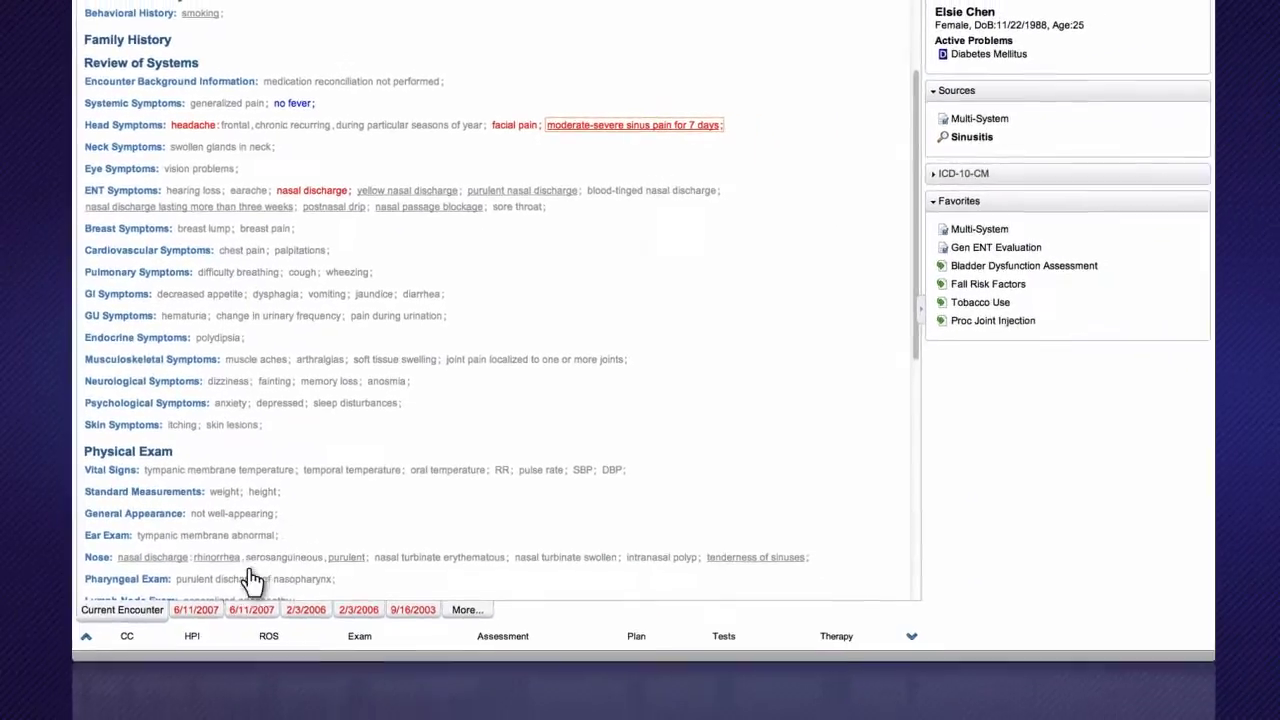
pyautogui.click(211, 609)
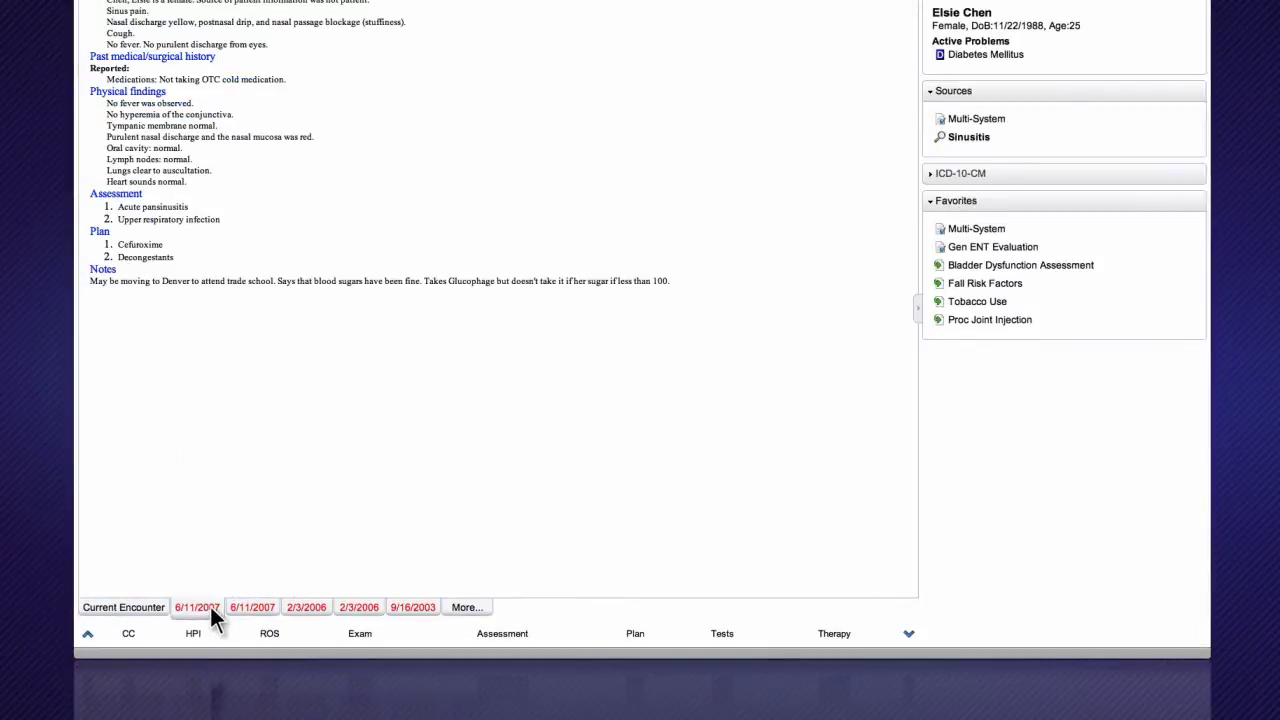
pyautogui.click(123, 608)
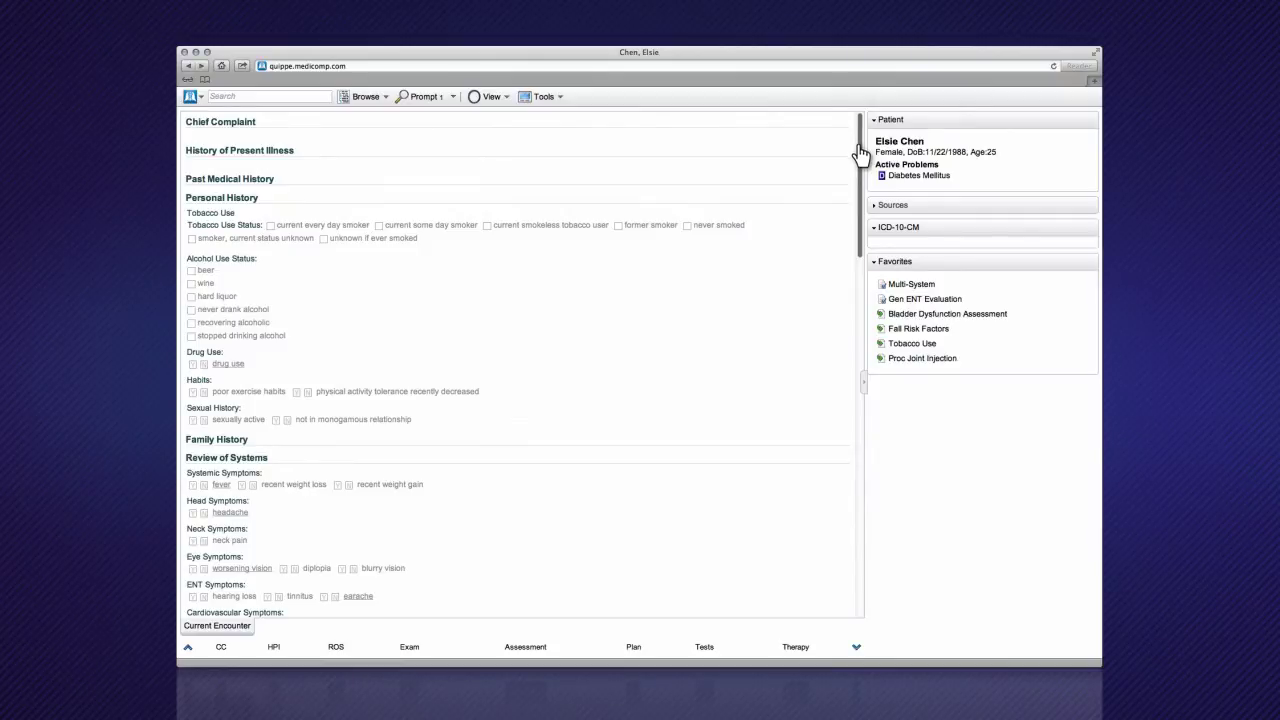
# In the form view, check sinusitis under Assessment, then go to Review of Systems
pyautogui.moveTo(858, 152); pyautogui.dragTo(861, 215)
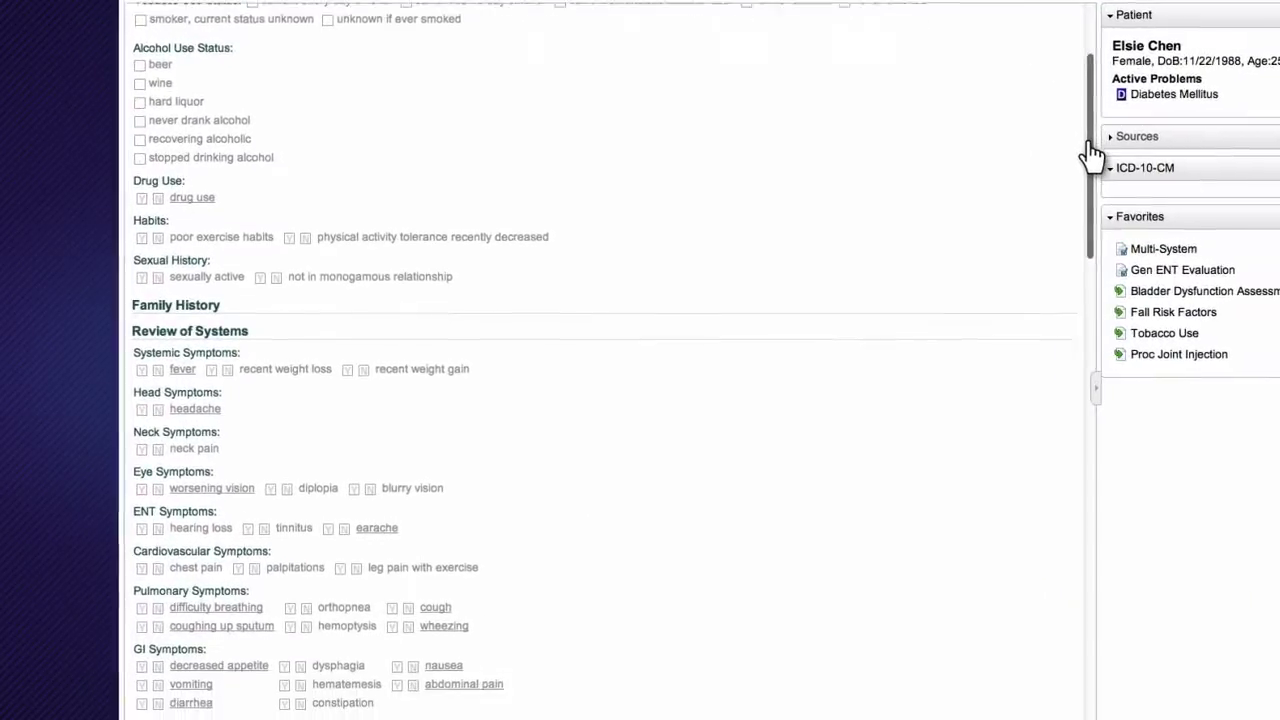
pyautogui.moveTo(1091, 152); pyautogui.dragTo(1093, 488)
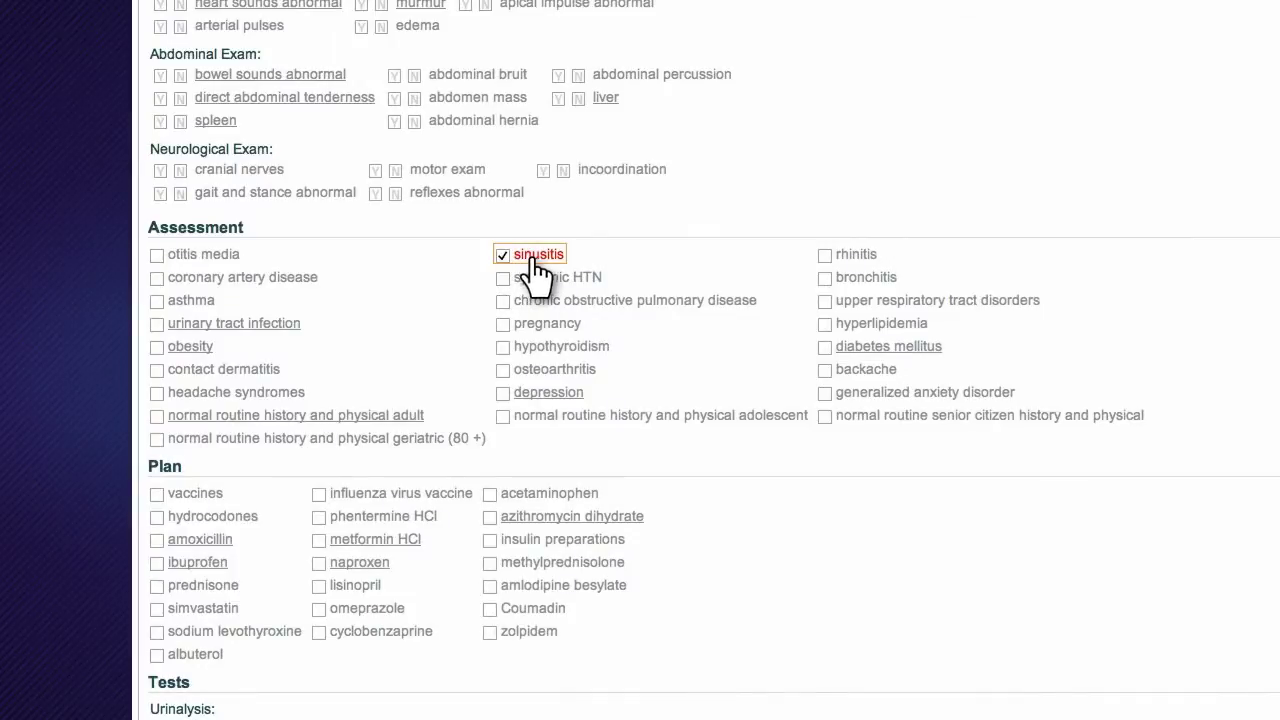
pyautogui.rightClick(537, 270)
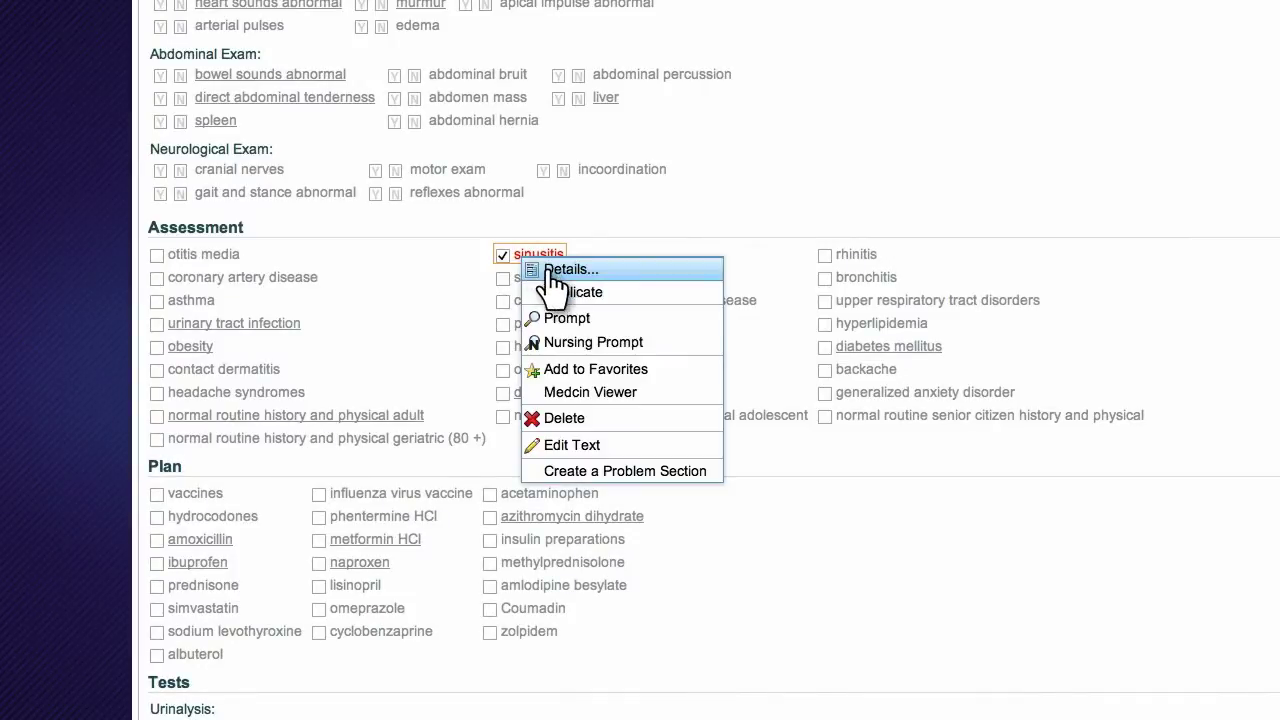
pyautogui.scroll(-2, 598, 329)
pyautogui.scroll(-3, 598, 255)
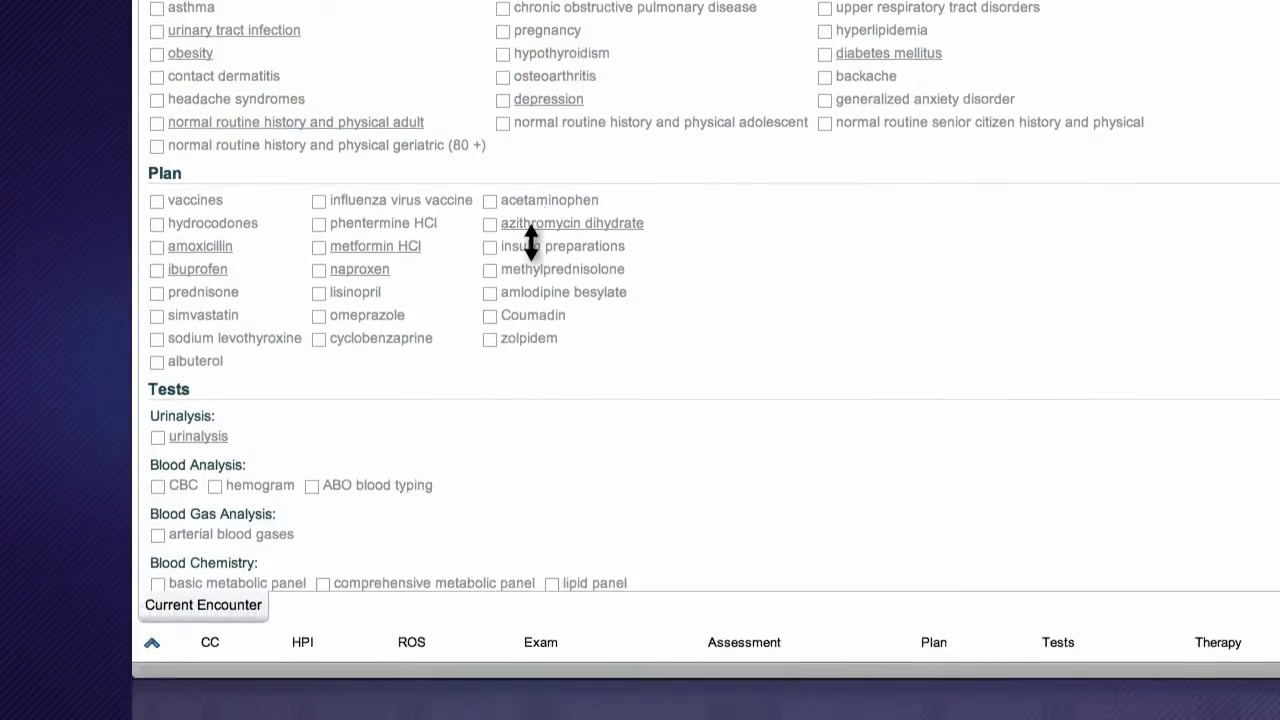
pyautogui.scroll(7, 529, 243)
pyautogui.click(412, 617)
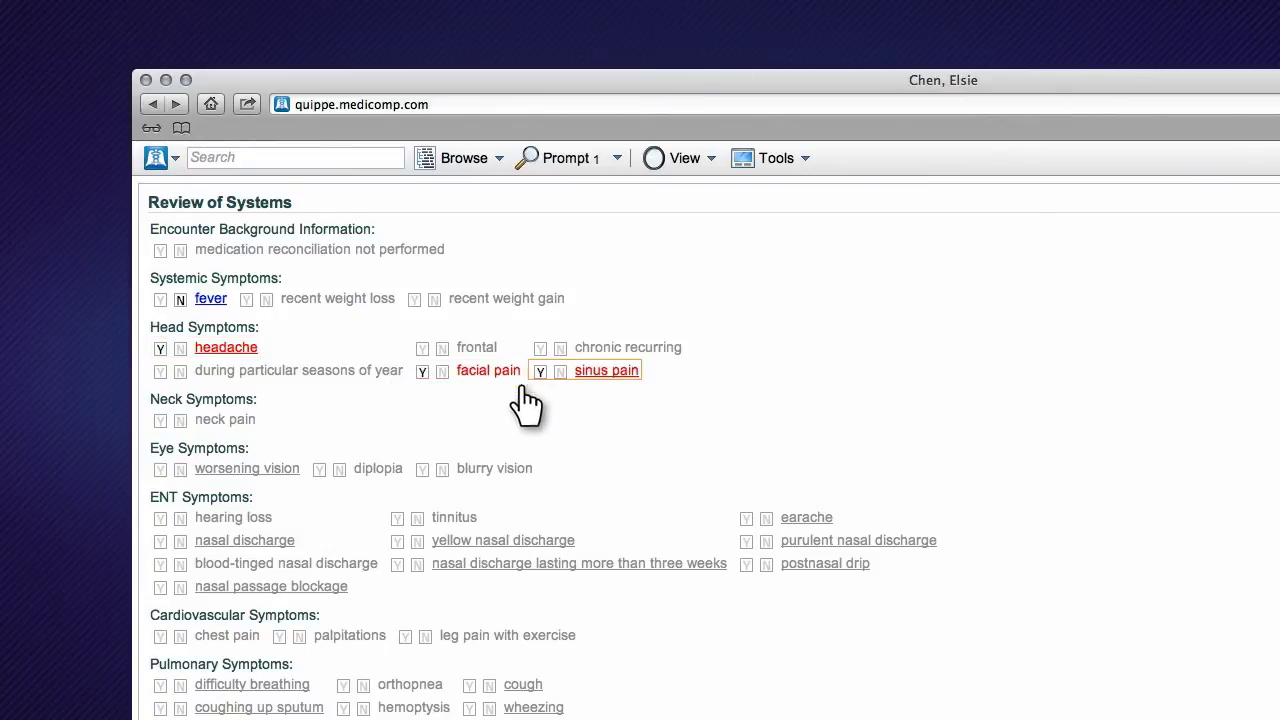
# Record purulent nasal discharge as present and chest pain as absent in Review of Systems
pyautogui.click(746, 542)
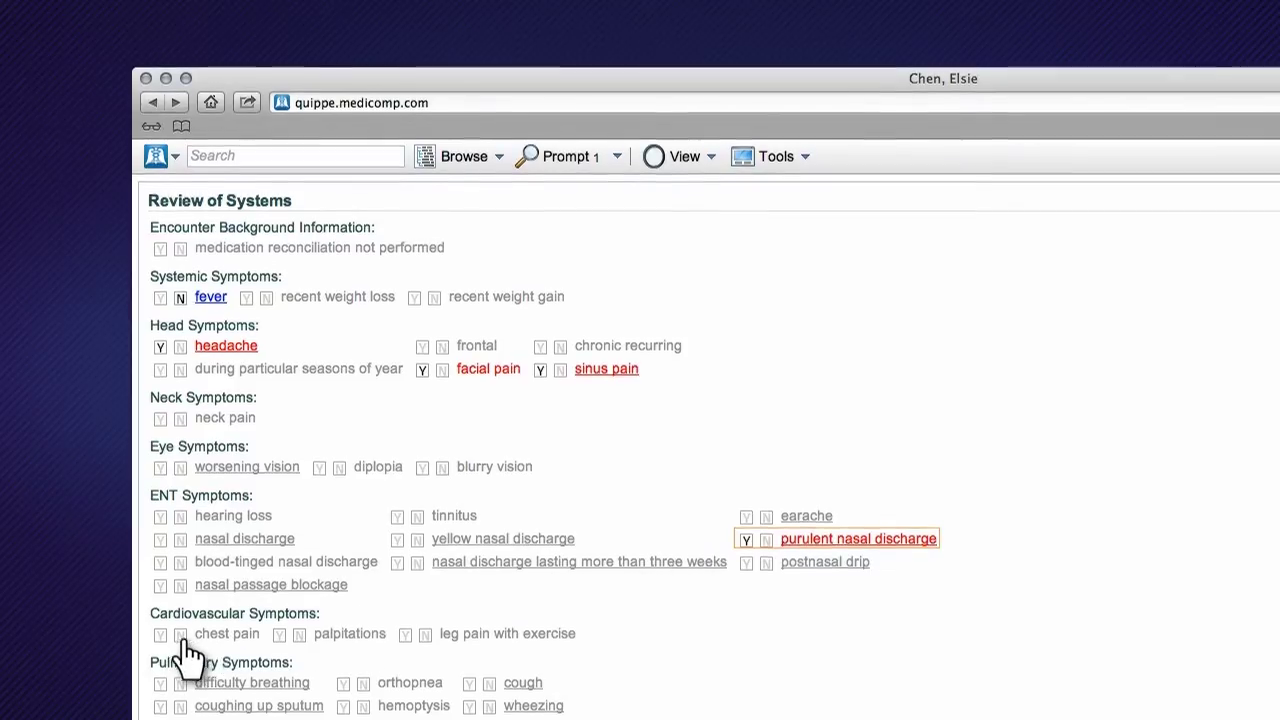
pyautogui.click(180, 636)
pyautogui.click(543, 617)
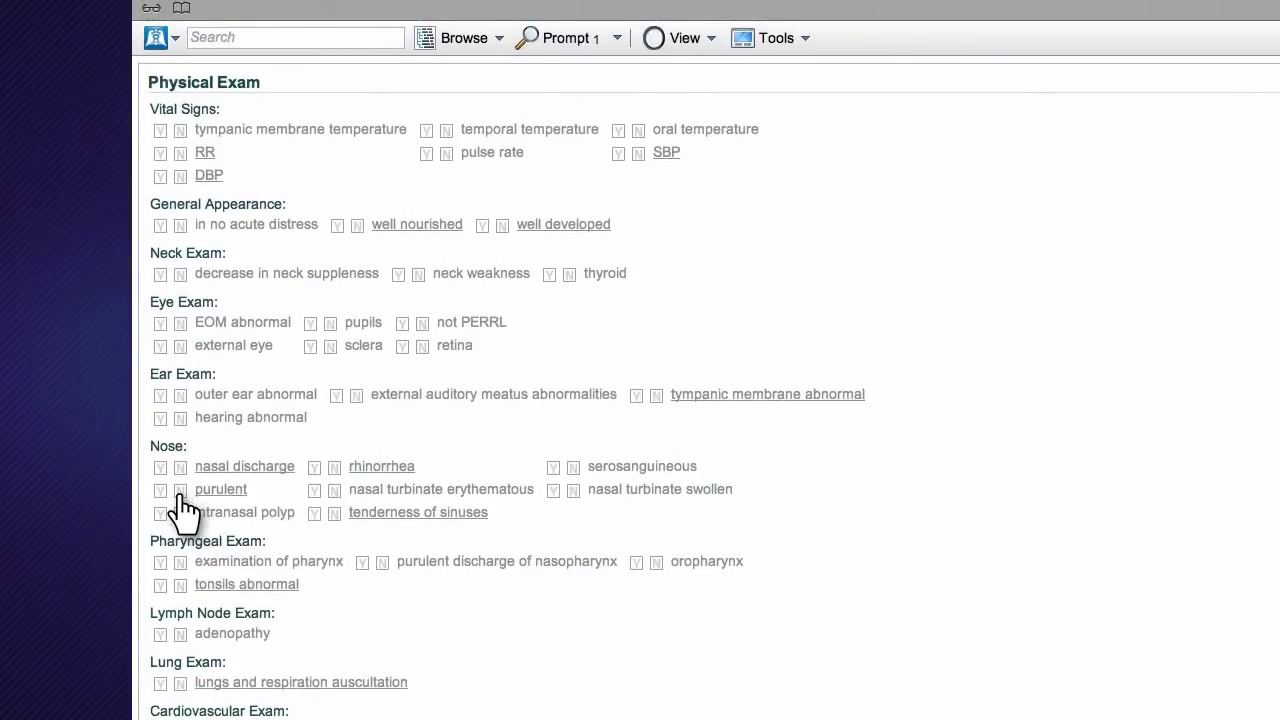
# Record sinus tenderness as present and mark the rest of the Physical Exam otherwise normal
pyautogui.click(315, 511)
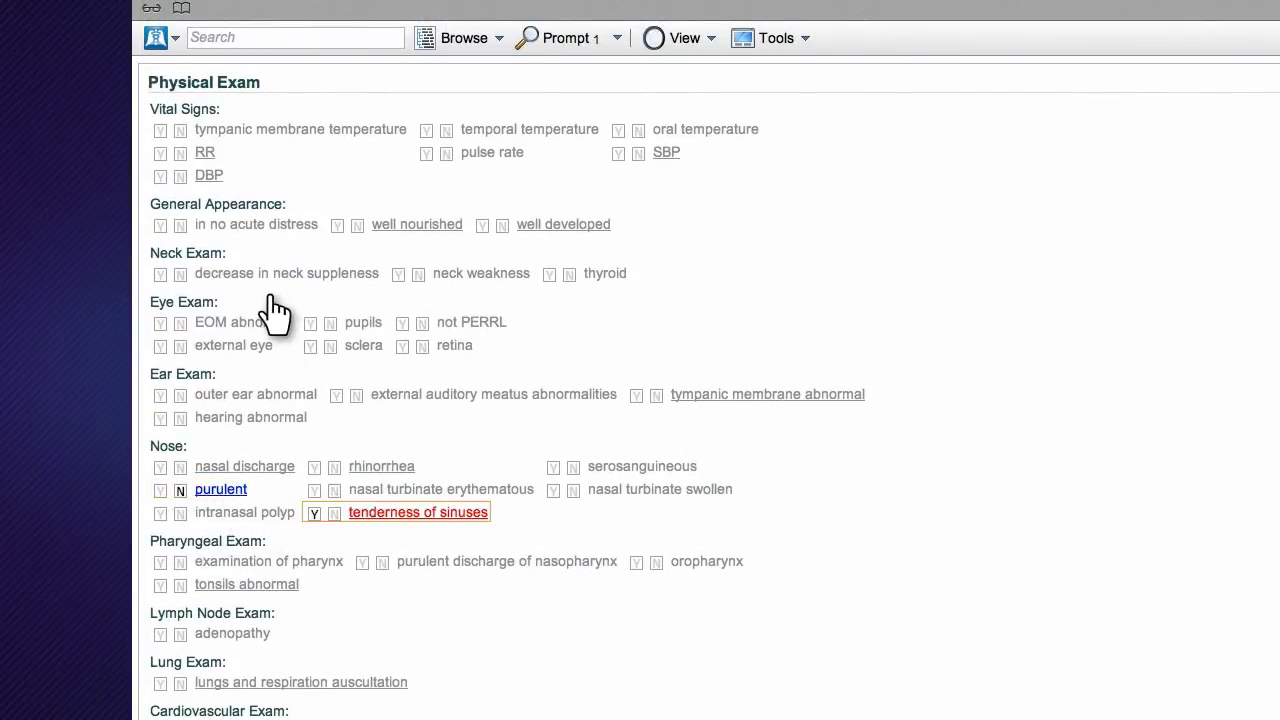
pyautogui.click(229, 82)
pyautogui.rightClick(229, 85)
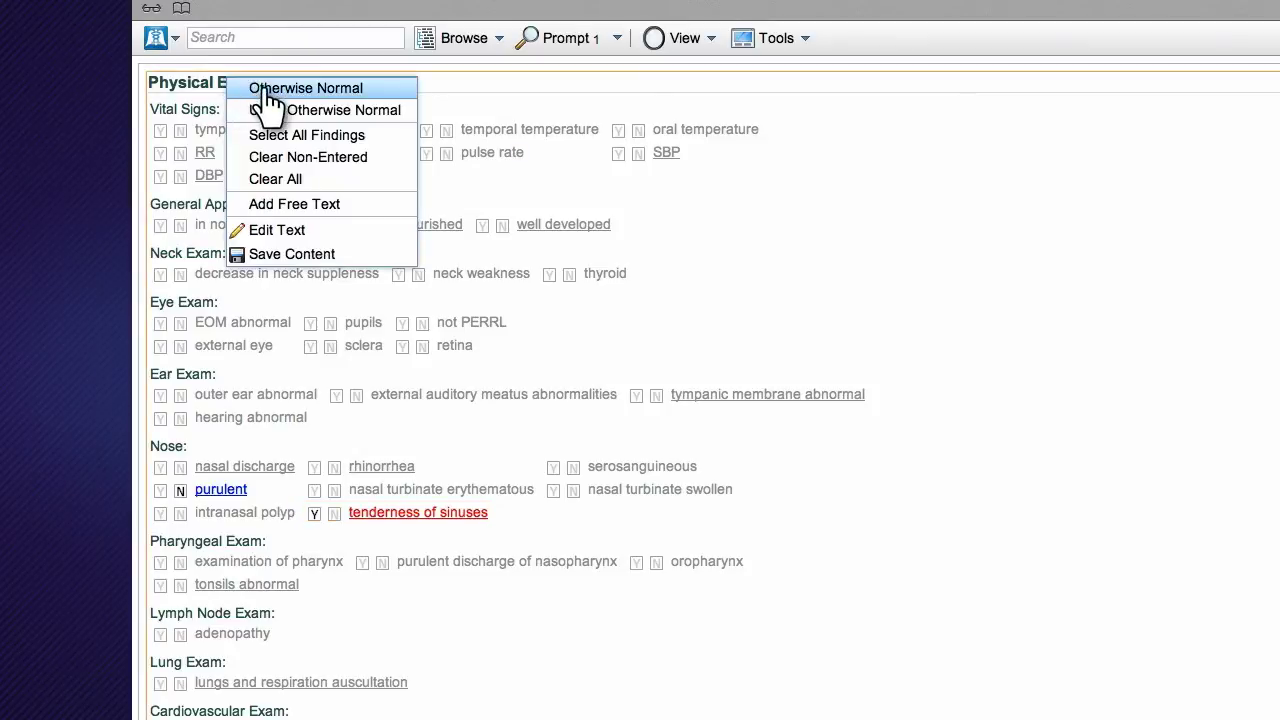
pyautogui.click(272, 106)
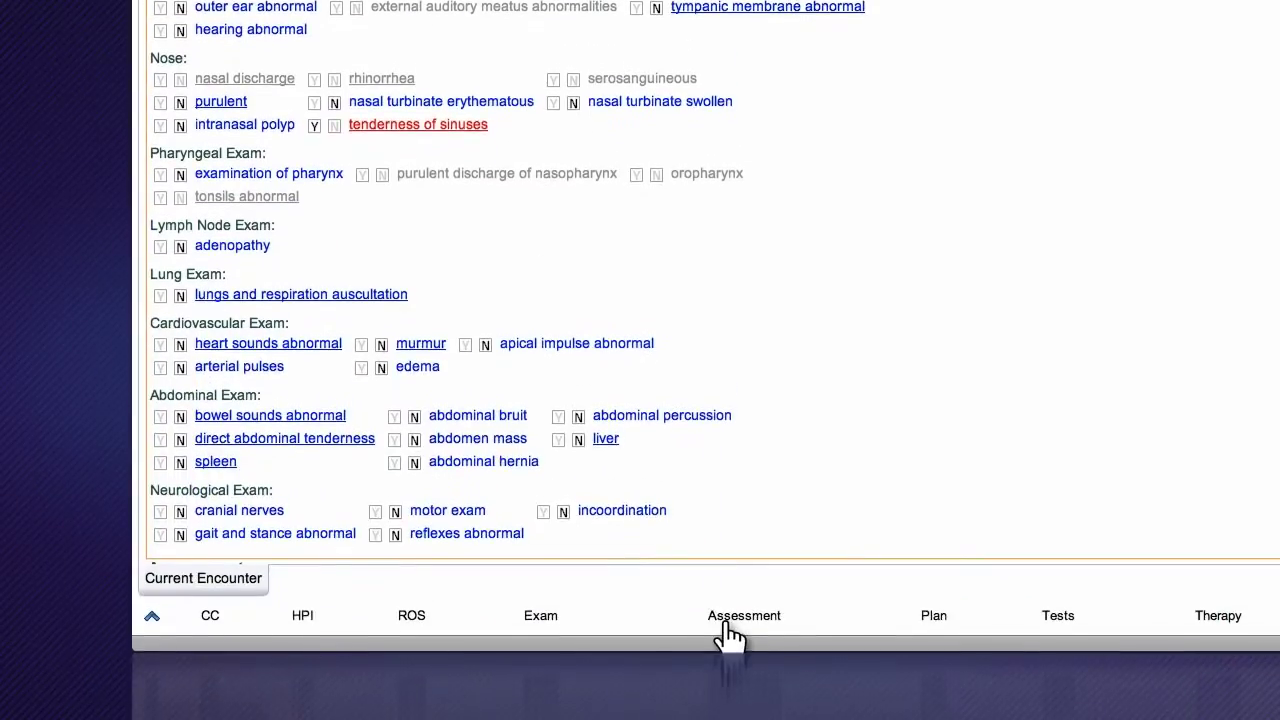
pyautogui.click(722, 636)
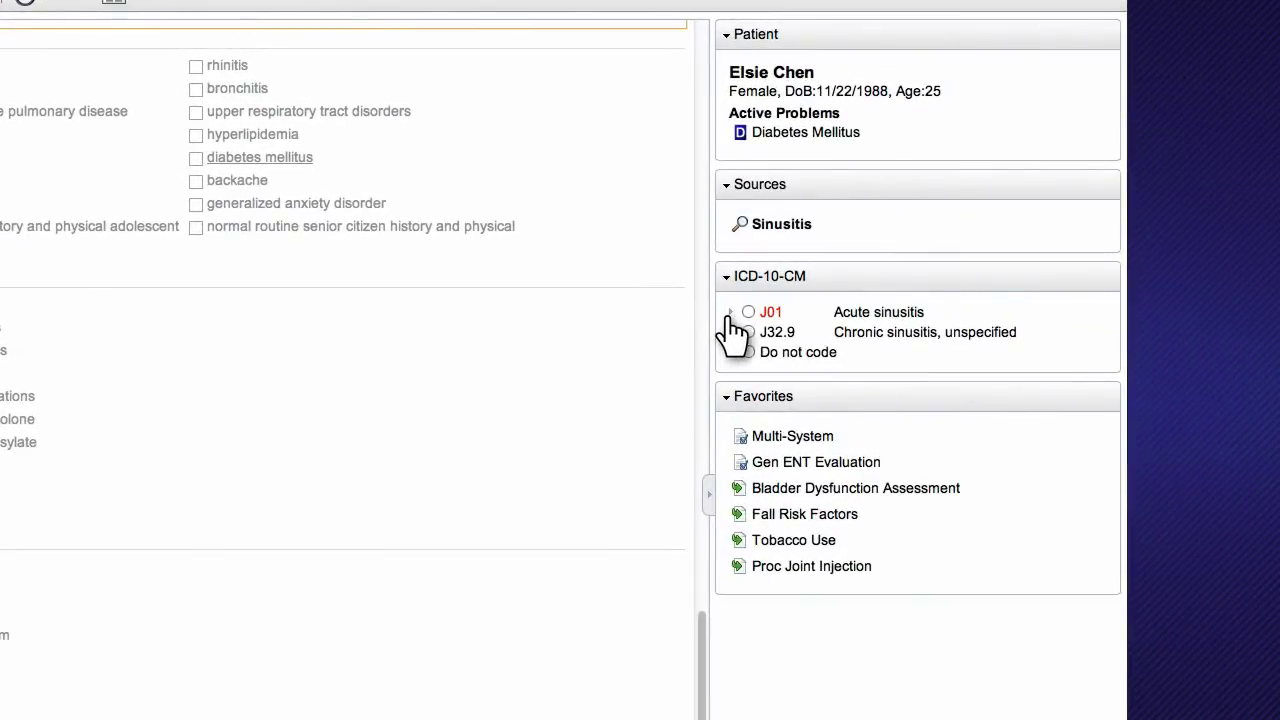
# Code the sinusitis diagnosis as ICD-10-CM J01 Acute sinusitis
pyautogui.click(731, 314)
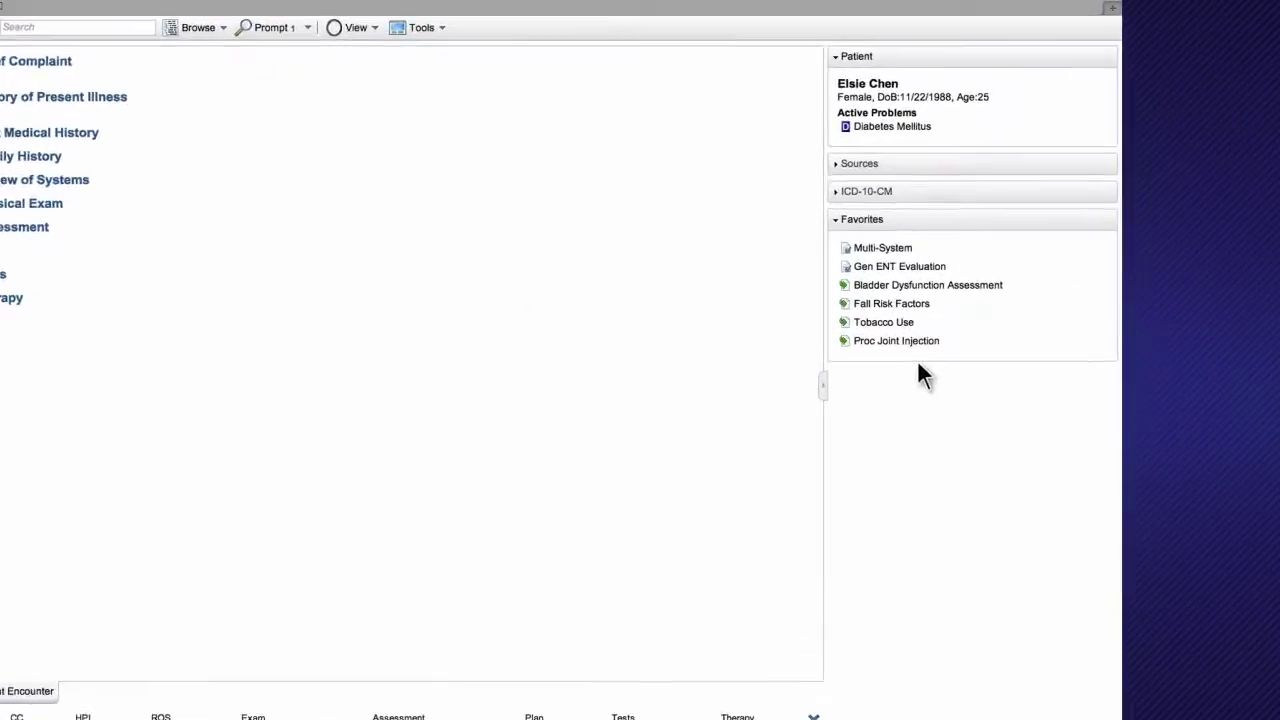
# Add the Proc Joint Injection note and set its summary to the right shoulder joint
pyautogui.click(872, 340)
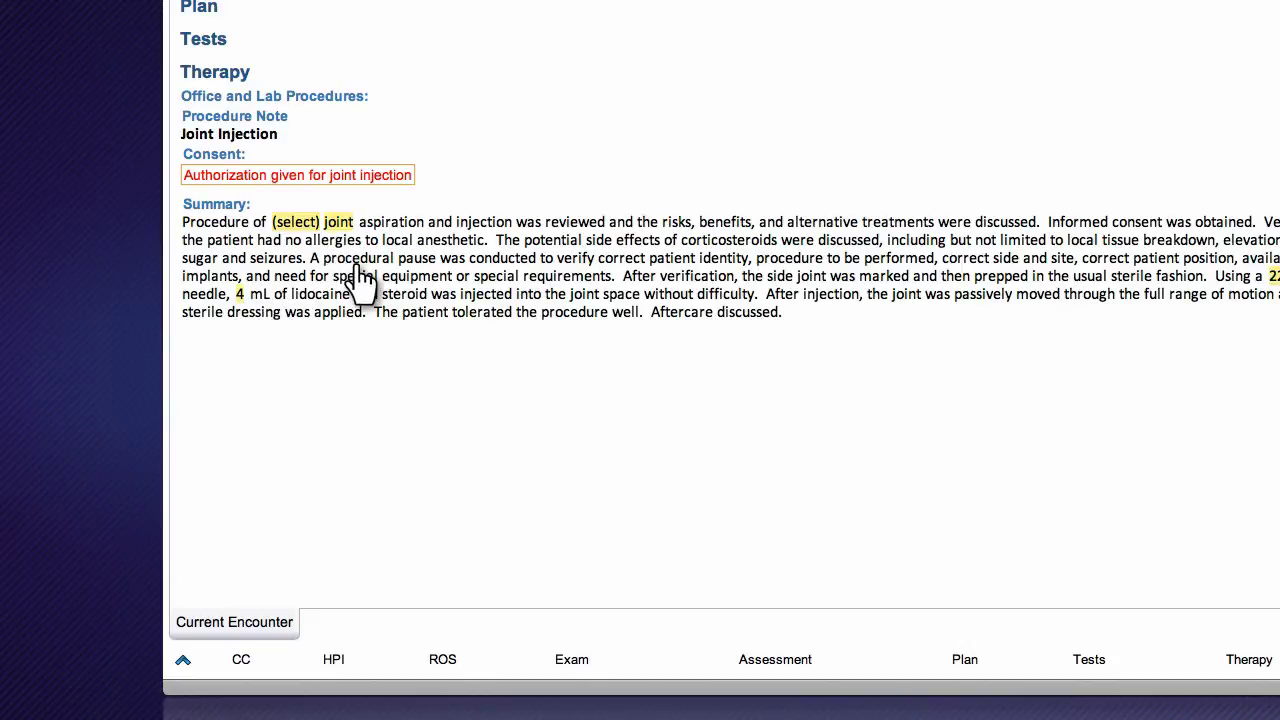
pyautogui.click(405, 262)
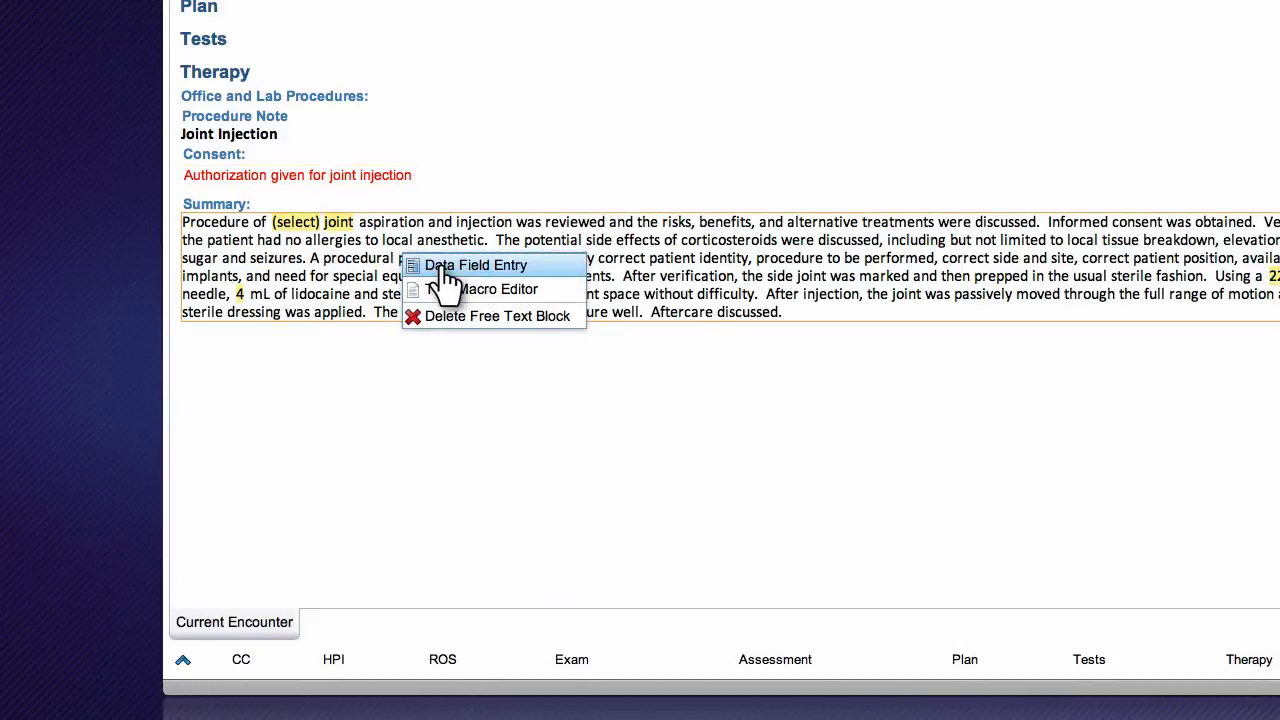
pyautogui.click(455, 268)
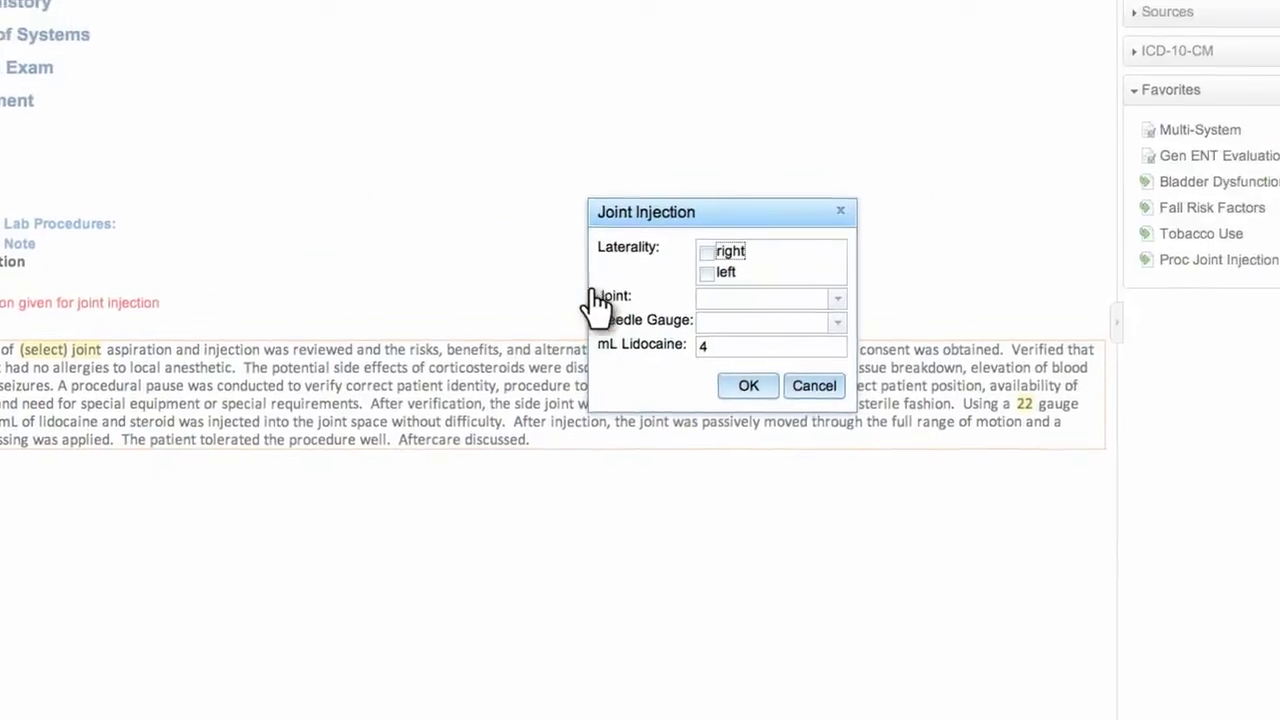
pyautogui.click(625, 295)
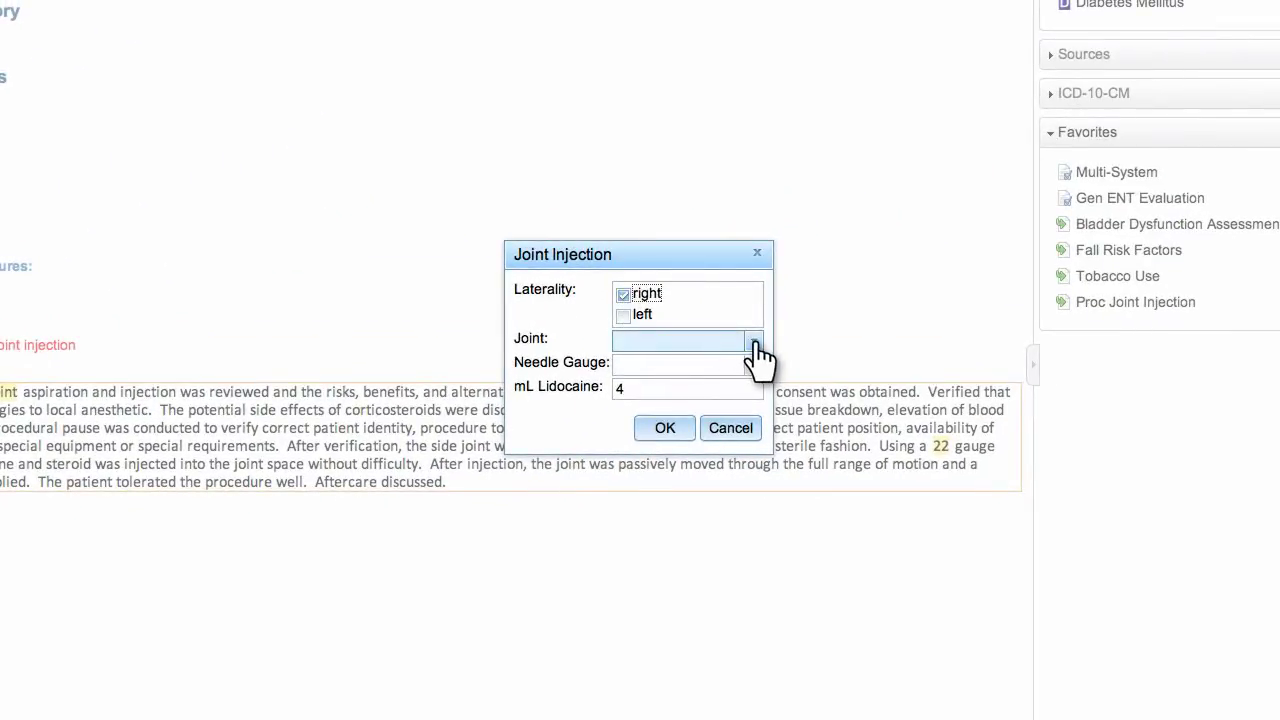
pyautogui.click(757, 341)
pyautogui.click(682, 364)
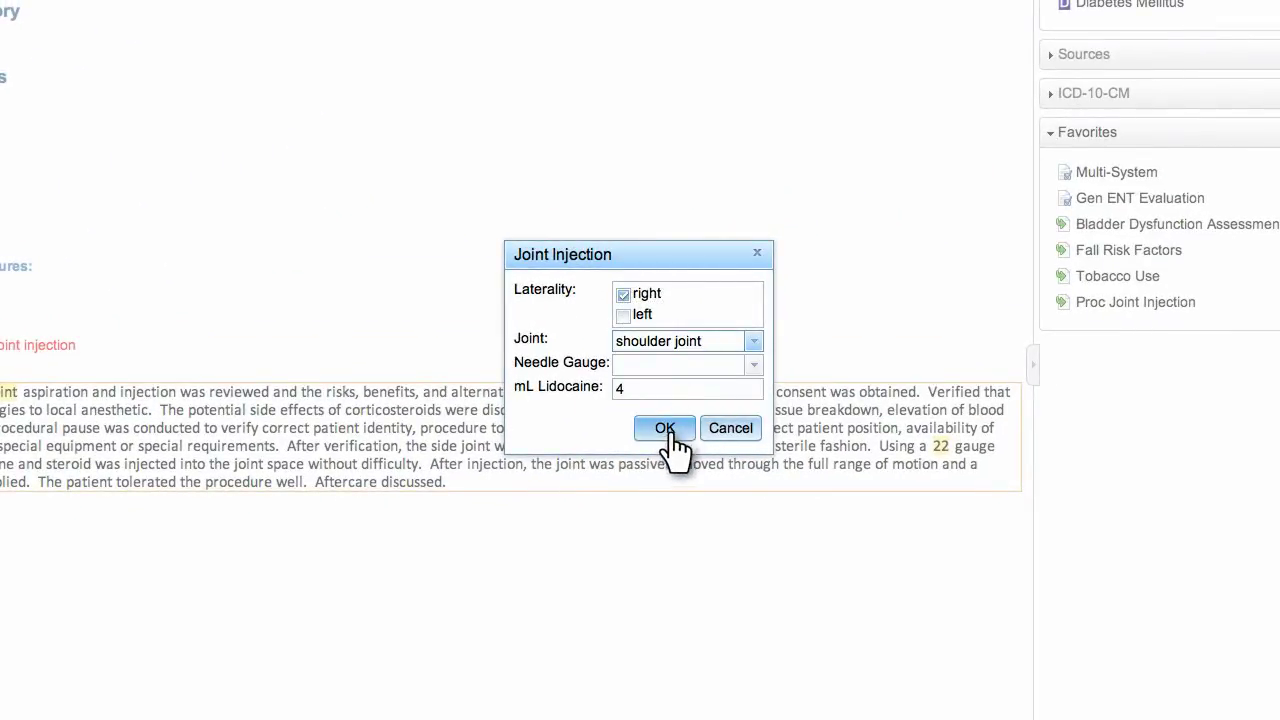
pyautogui.click(666, 430)
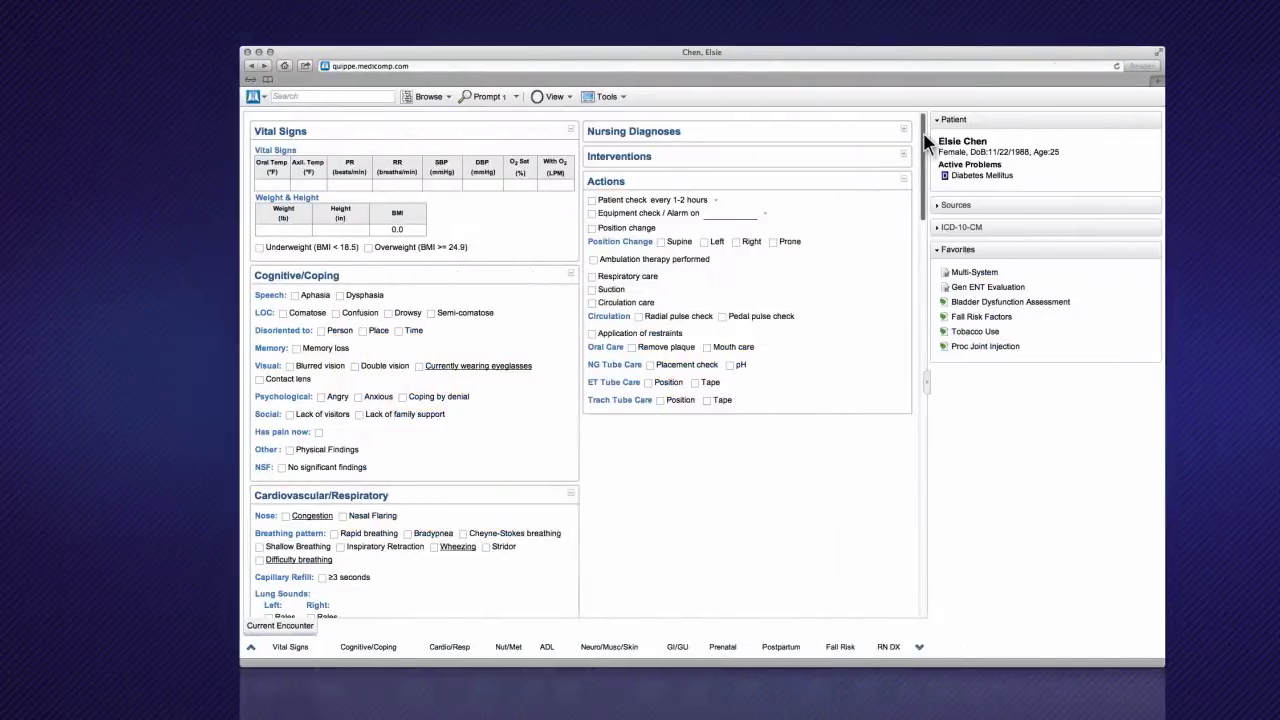
# Check wheezing, respiratory alteration, pulmonary care and respiratory status assessment in the nursing diagnoses
pyautogui.scroll(-1, 862, 143)
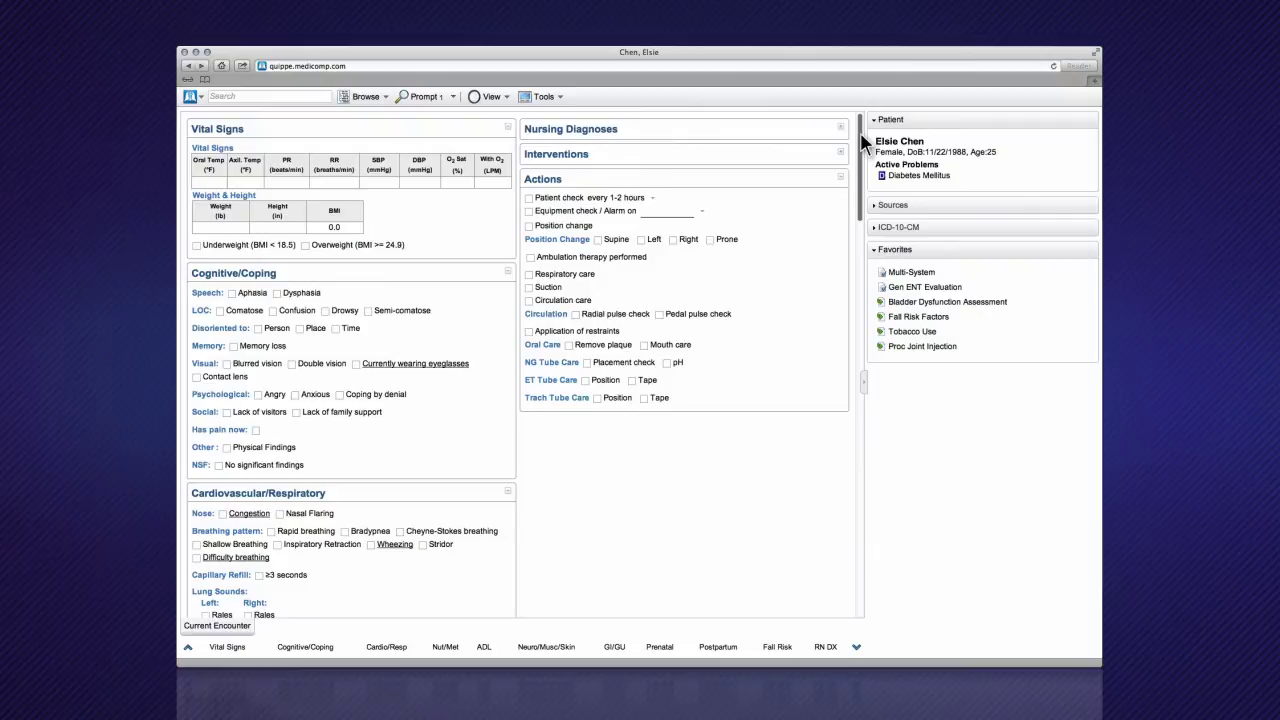
pyautogui.moveTo(861, 135); pyautogui.dragTo(838, 520)
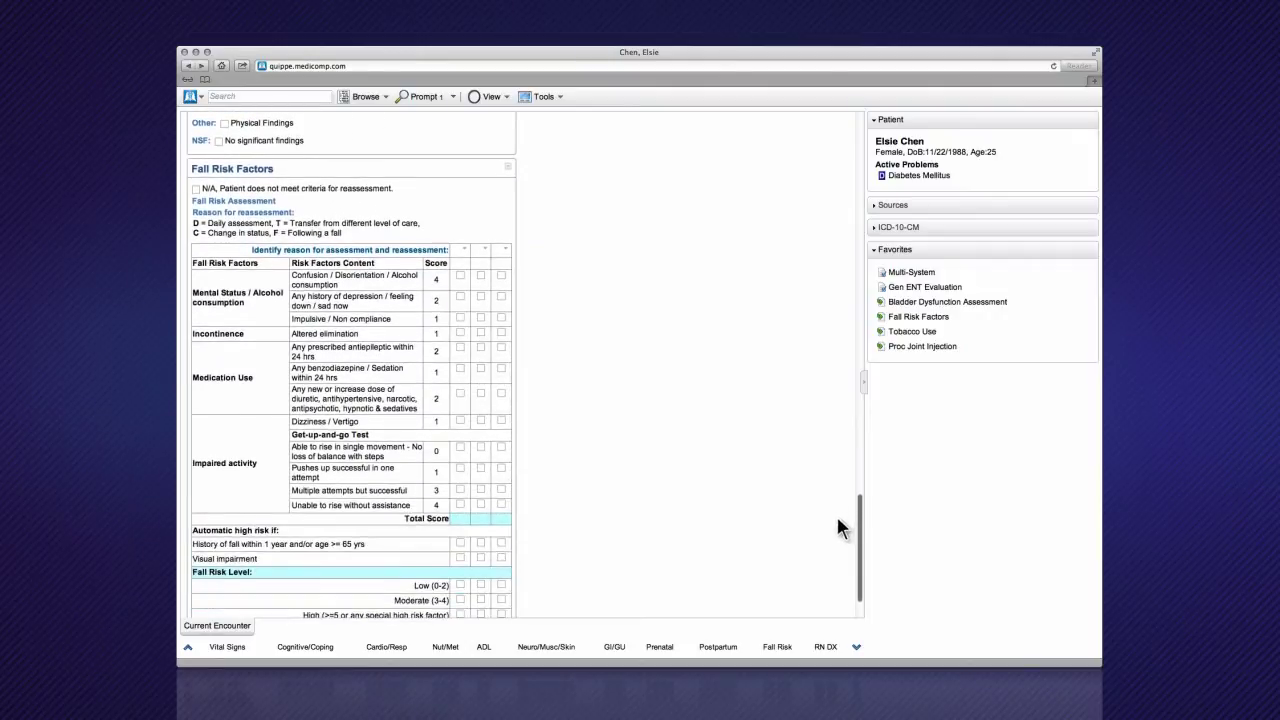
pyautogui.click(827, 647)
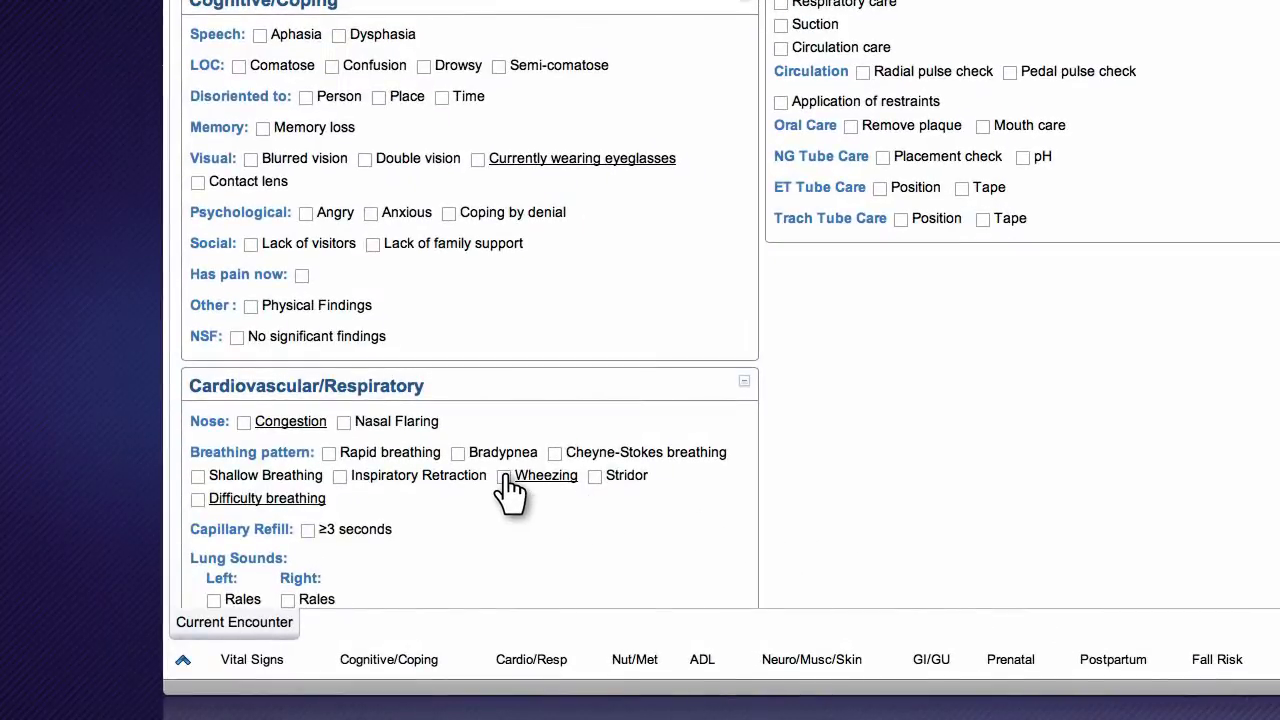
pyautogui.click(504, 477)
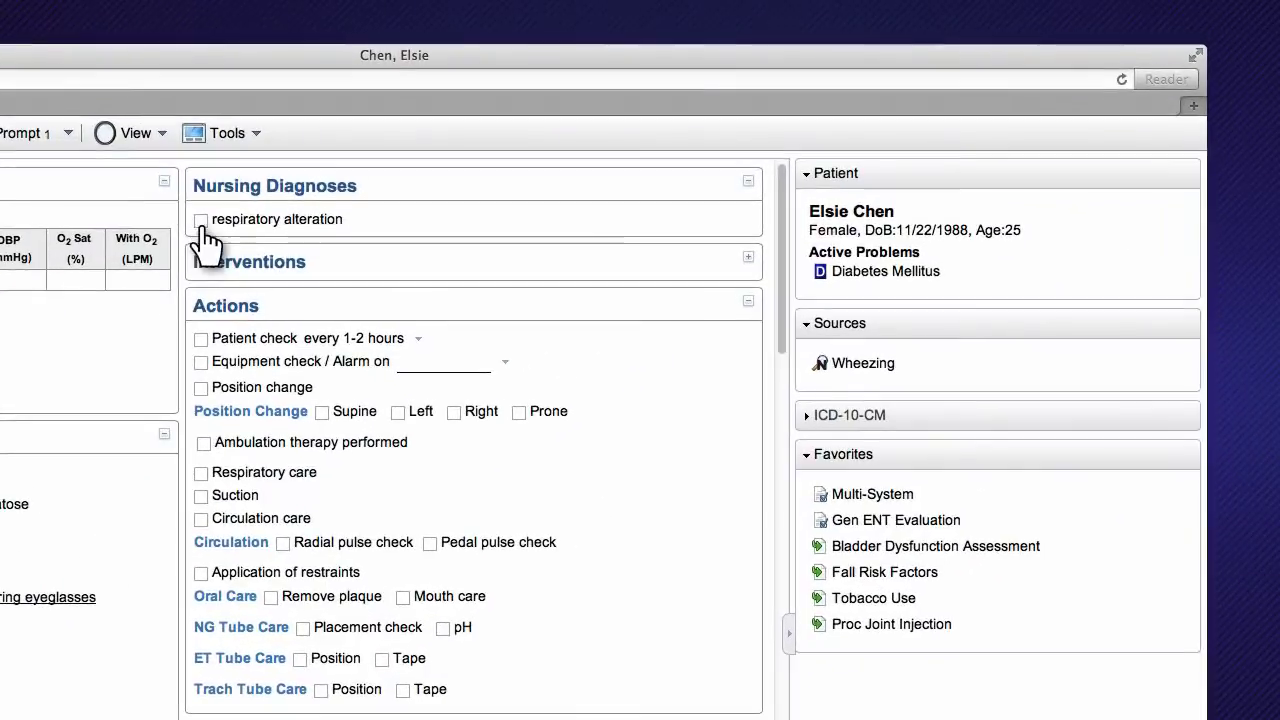
pyautogui.click(201, 221)
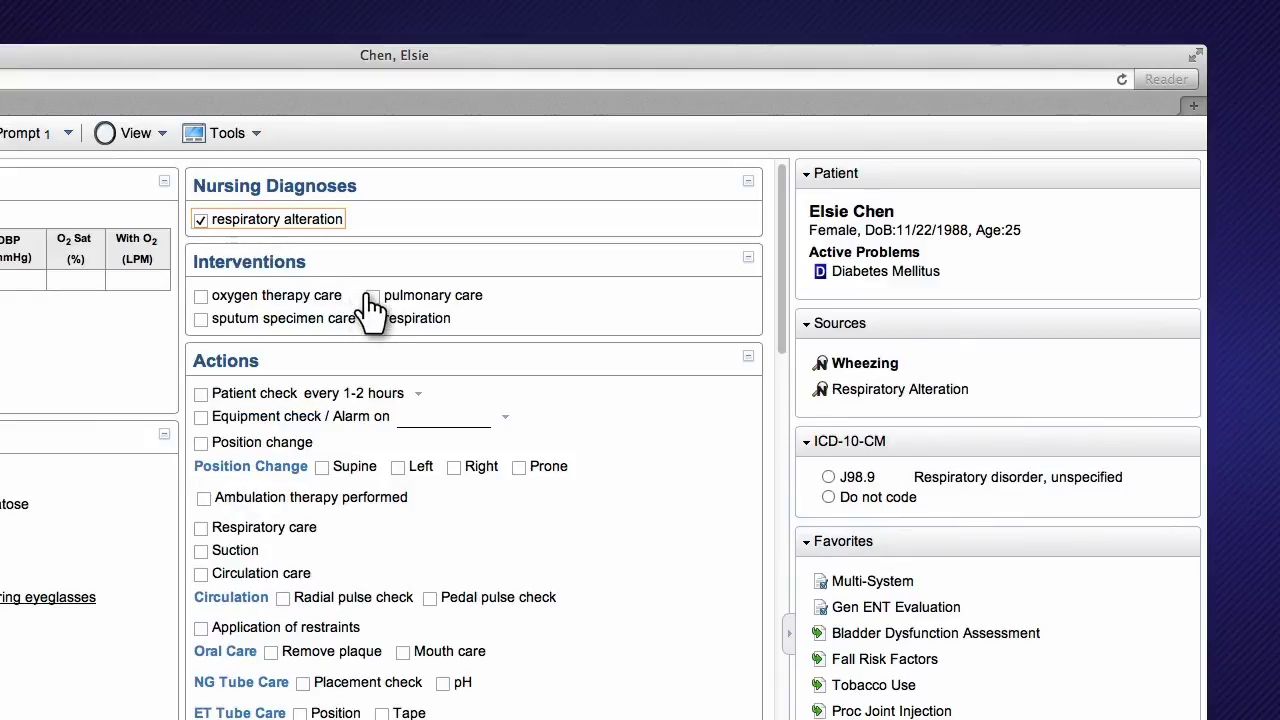
pyautogui.click(375, 298)
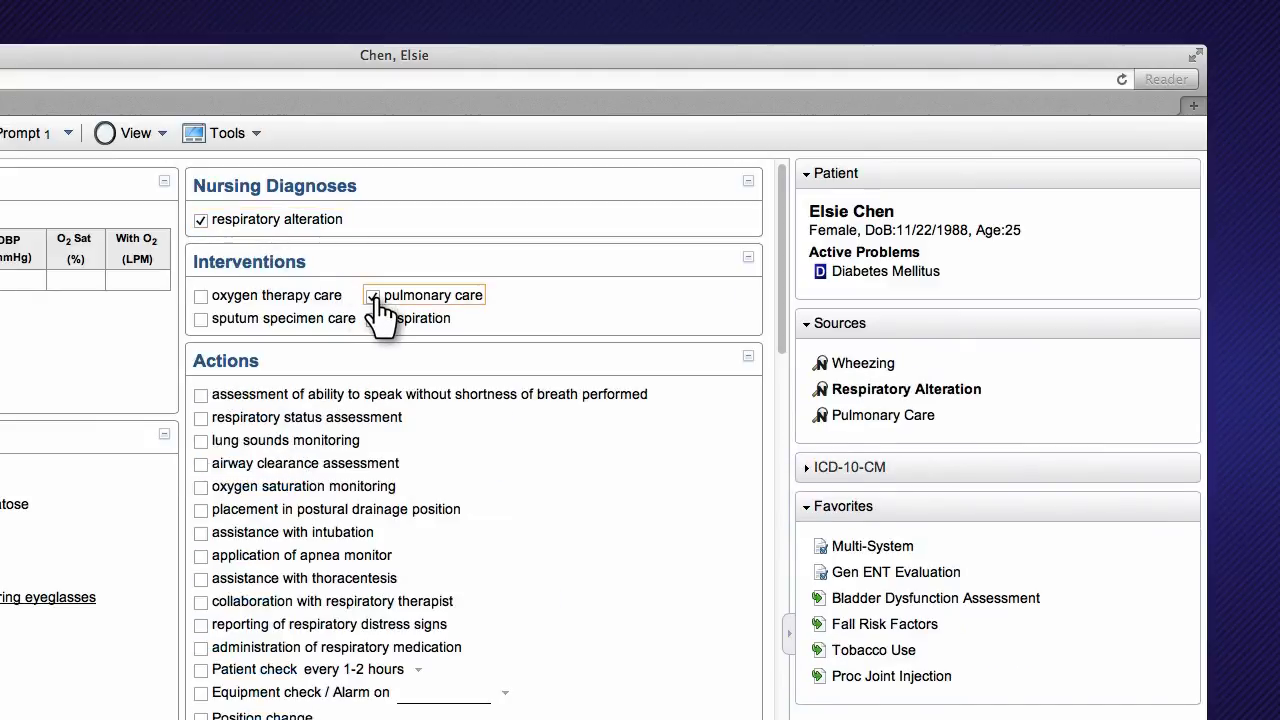
pyautogui.click(202, 419)
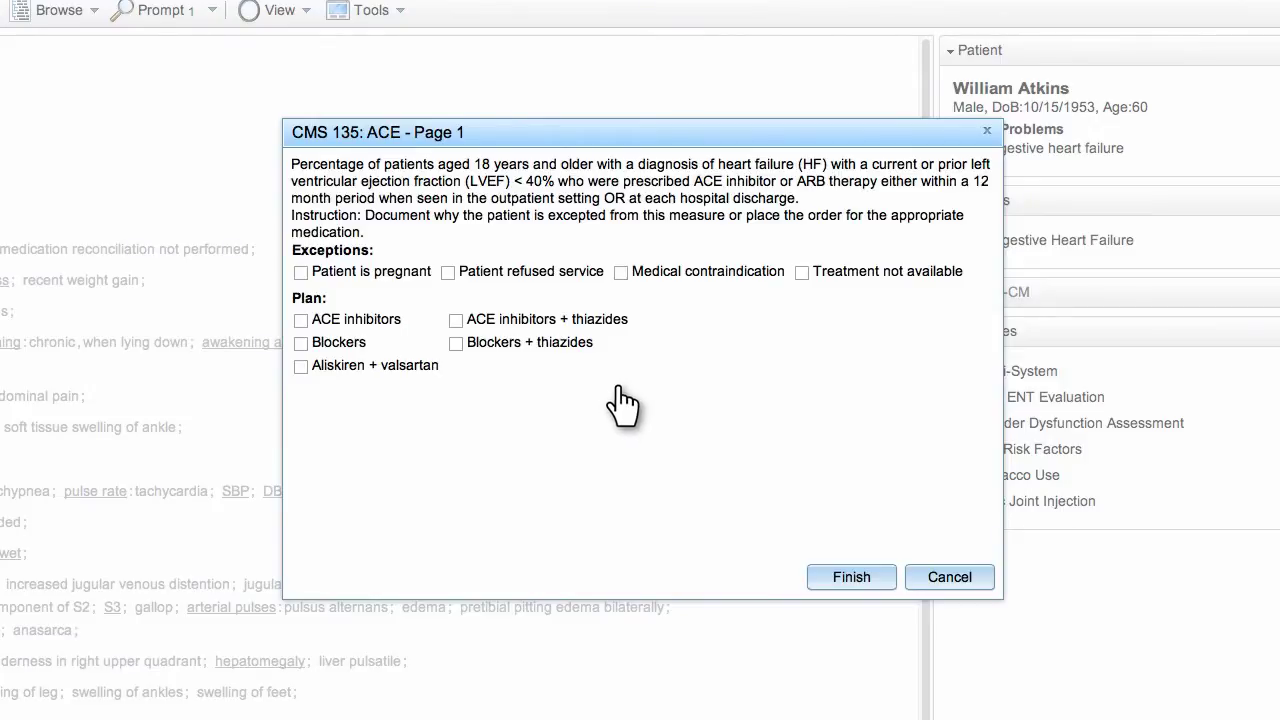
# Choose ACE inhibitors with lisinopril as the CMS 135 plan and finish the measure
pyautogui.click(301, 321)
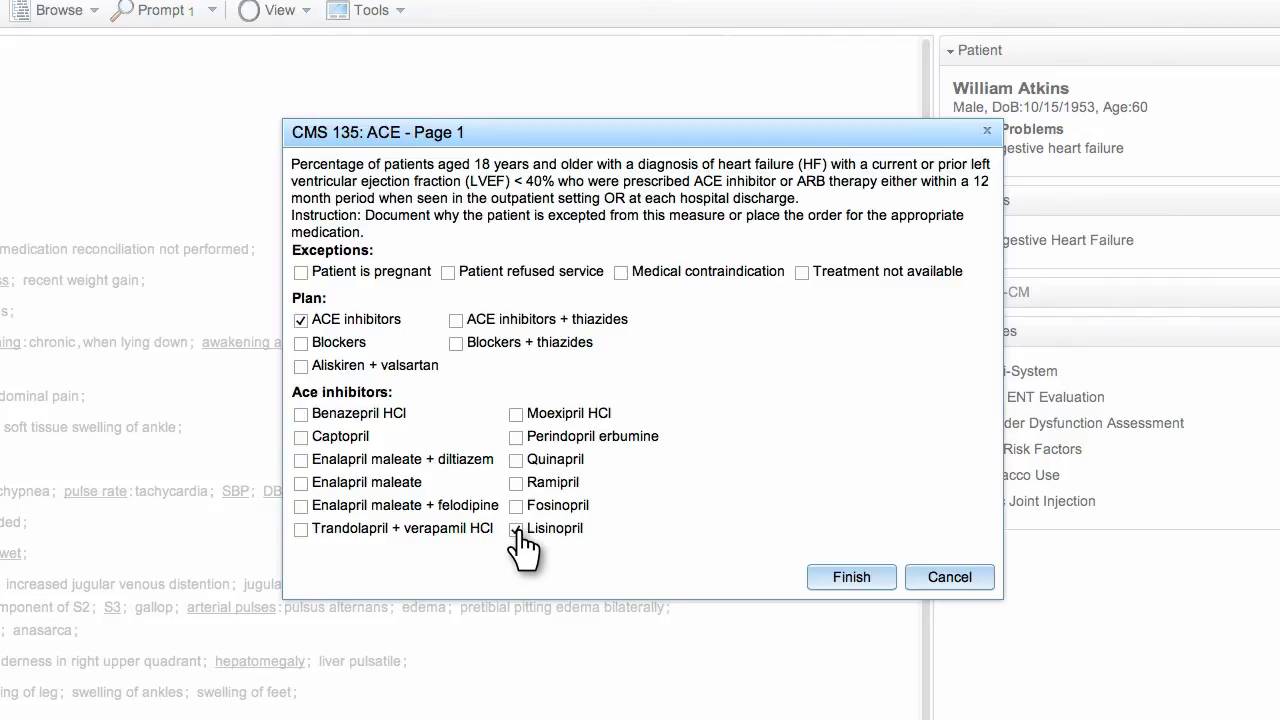
pyautogui.click(848, 580)
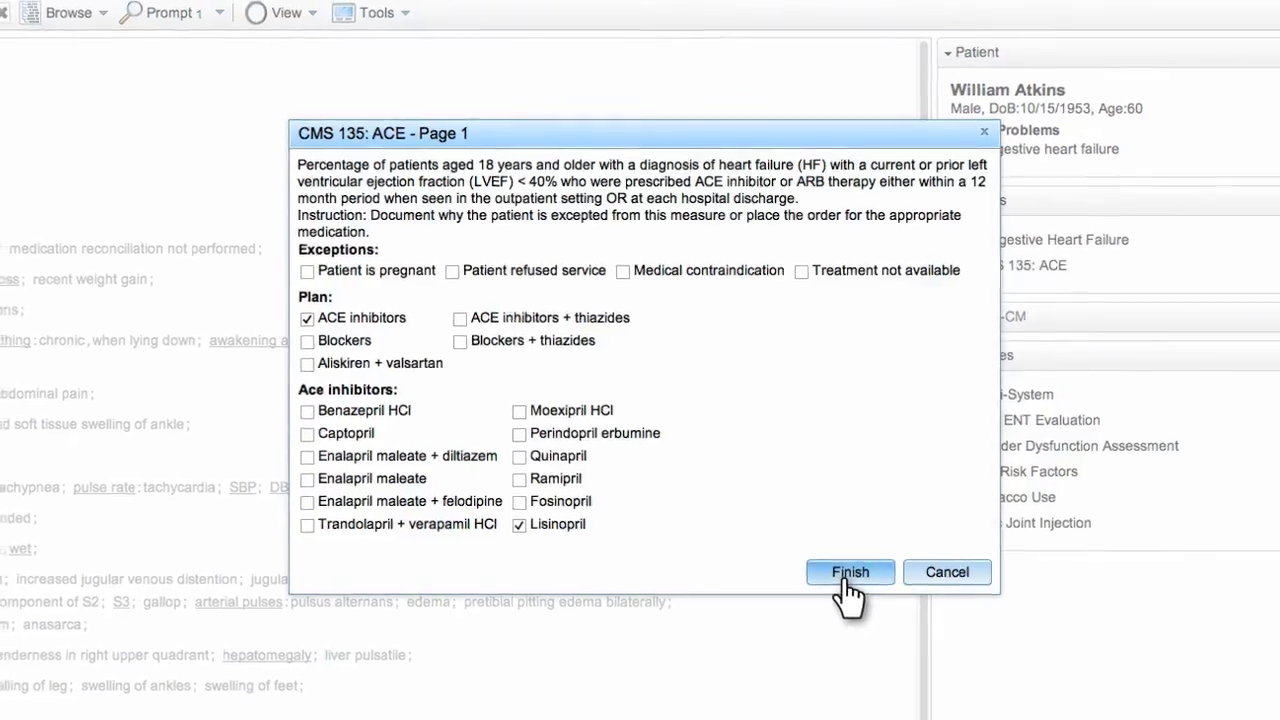